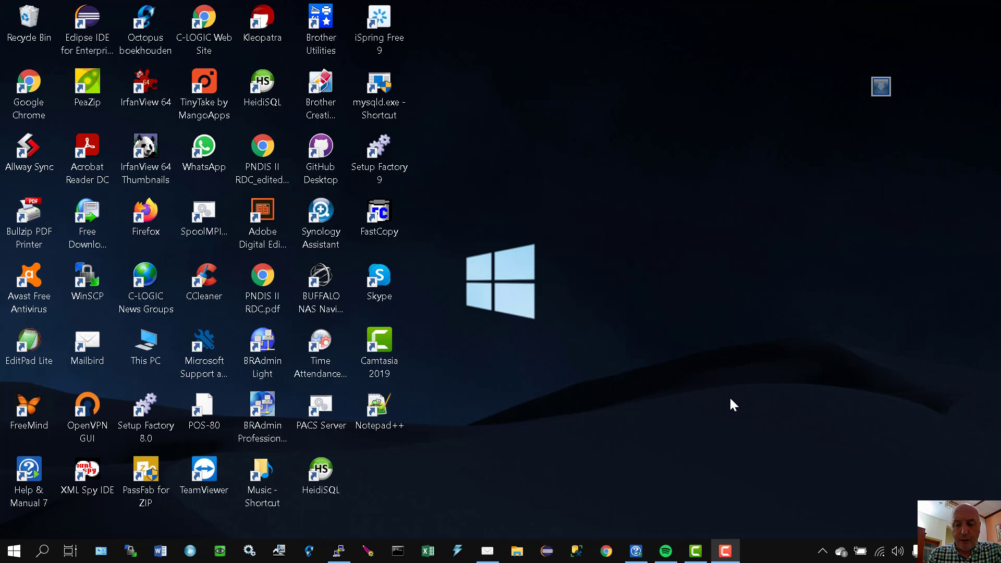
Step: Launch the OpenClinic GA login page in Chrome and close the empty new tab
left_click(605, 554)
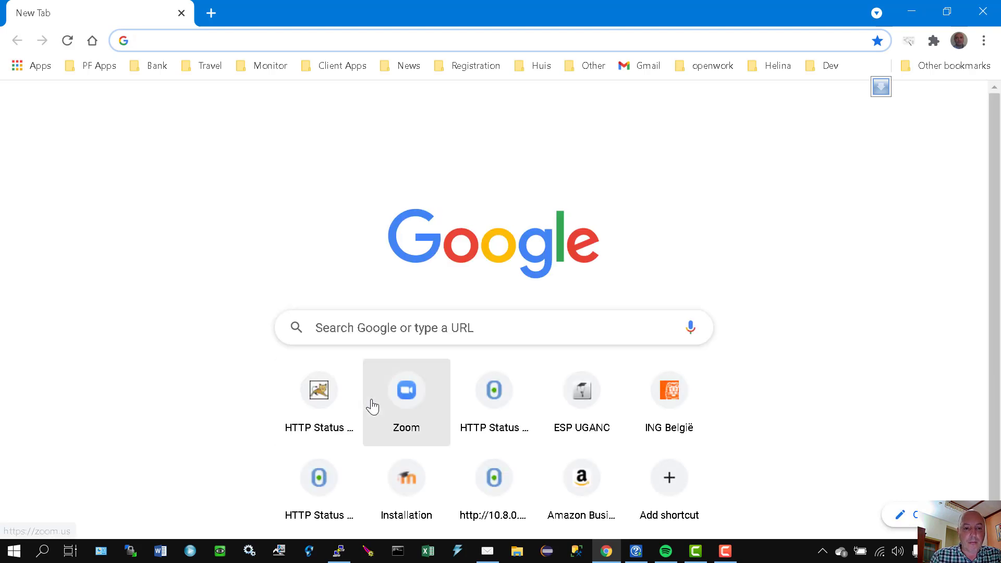
left_click(42, 551)
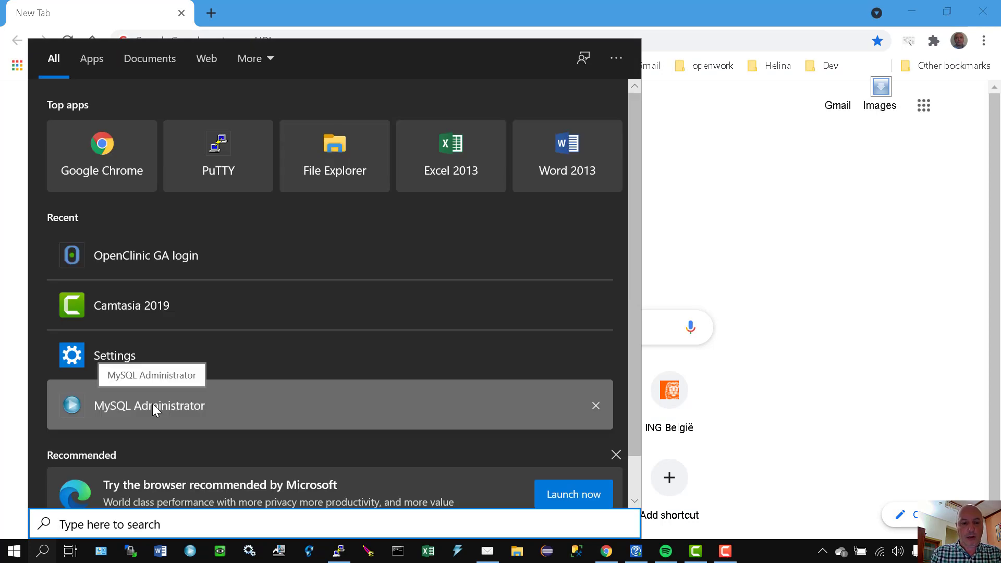
type("opencli")
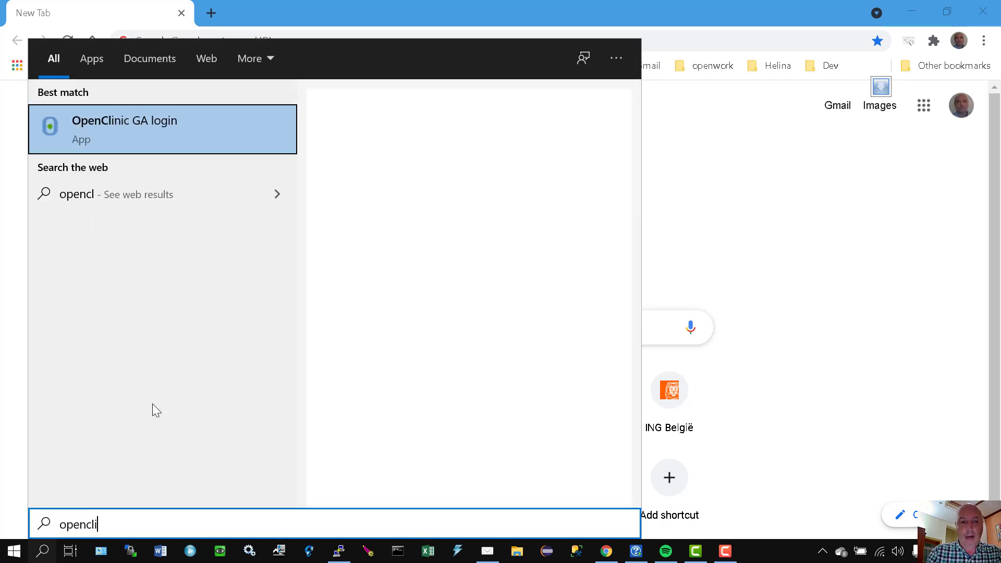
left_click(123, 123)
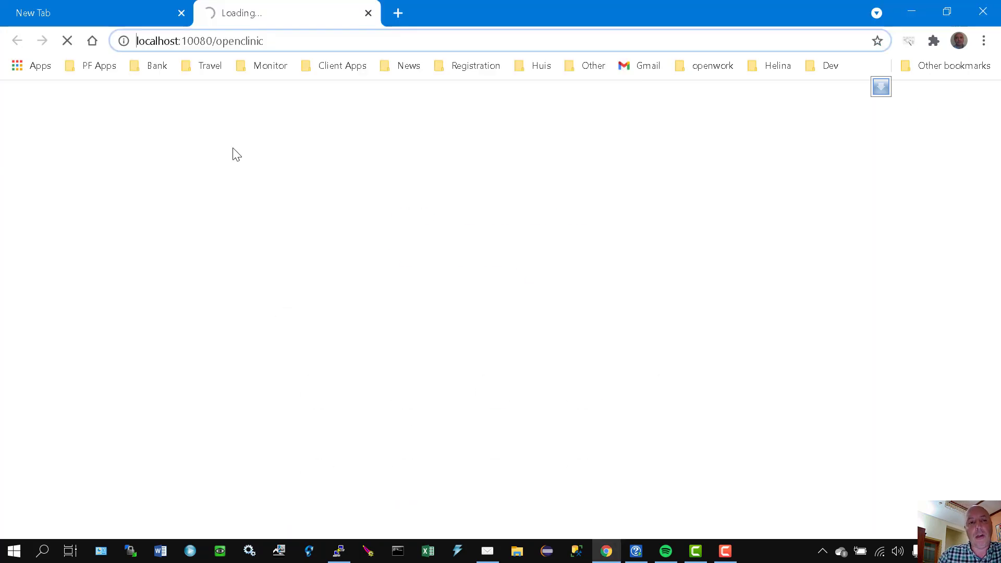
left_click(181, 13)
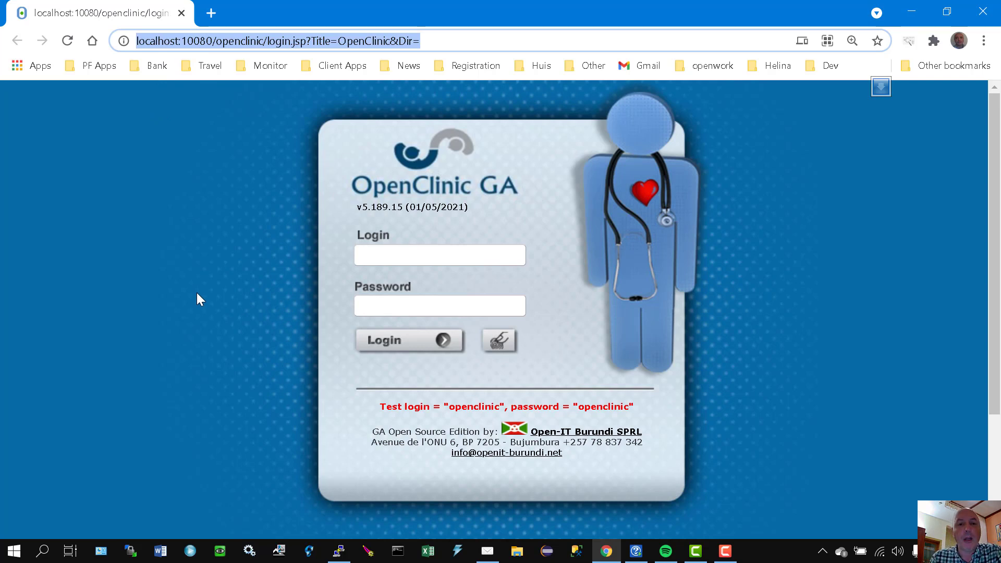
Step: Log in to OpenClinic GA with the test account's login name and password
left_click(462, 249)
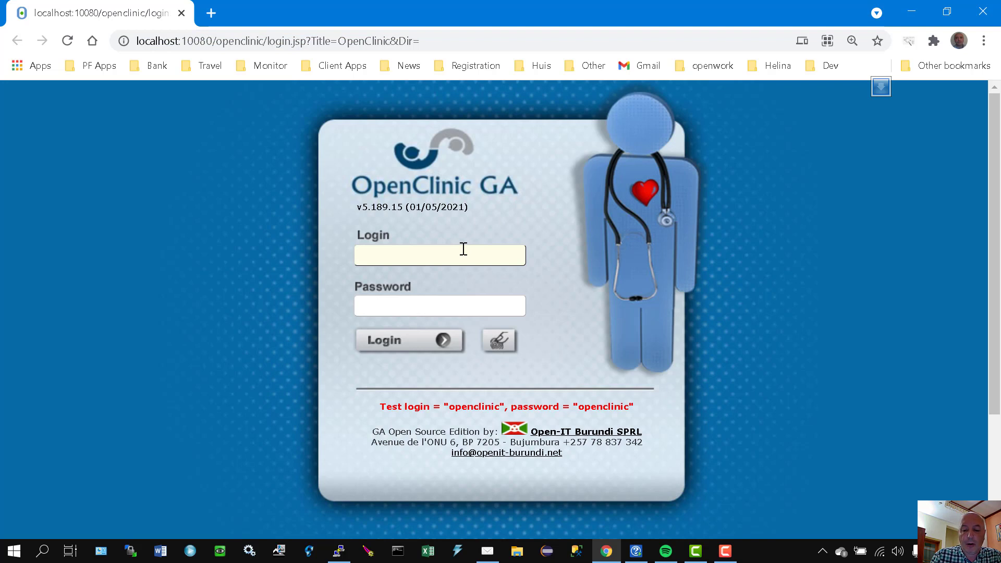
type("openclinic")
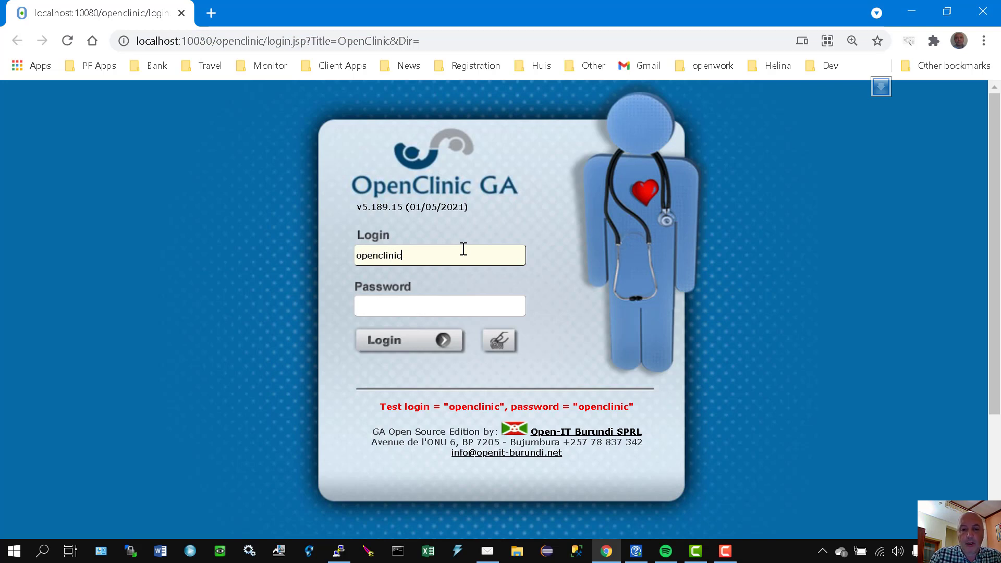
key("Tab")
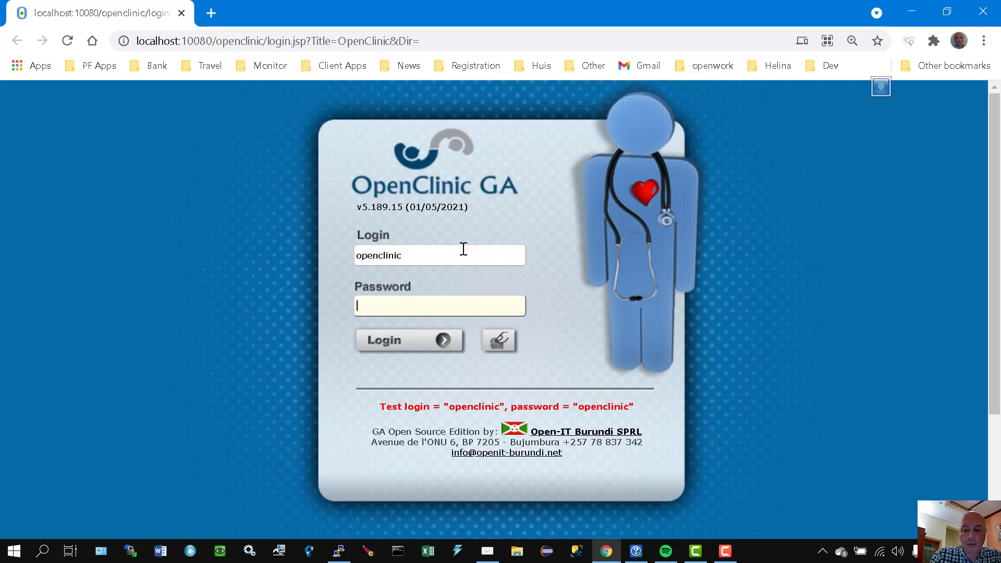
type("opencli")
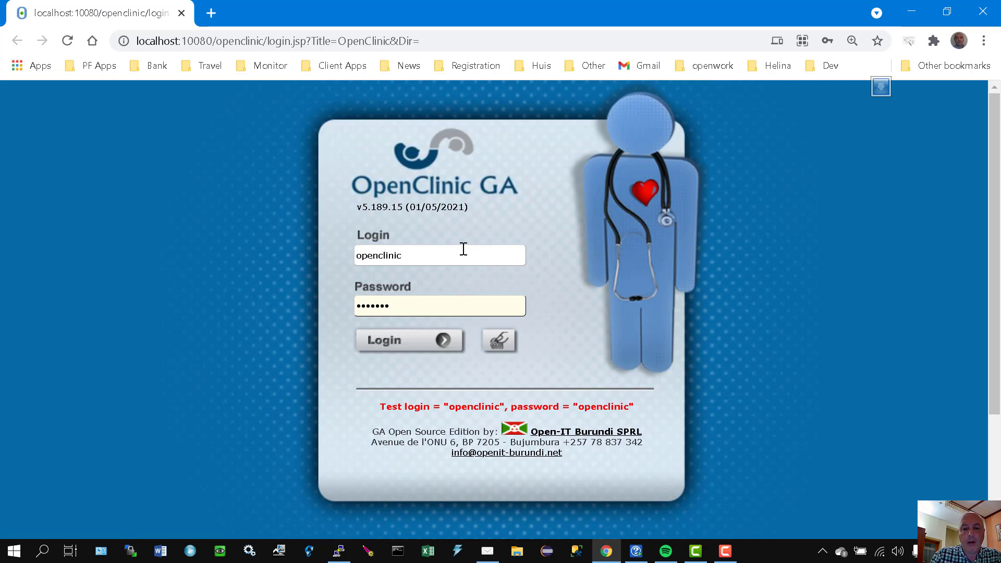
type("n")
key("BackSpace")
key("BackSpace")
key("BackSpace")
key("BackSpace")
key("BackSpace")
key("BackSpace")
key("BackSpace")
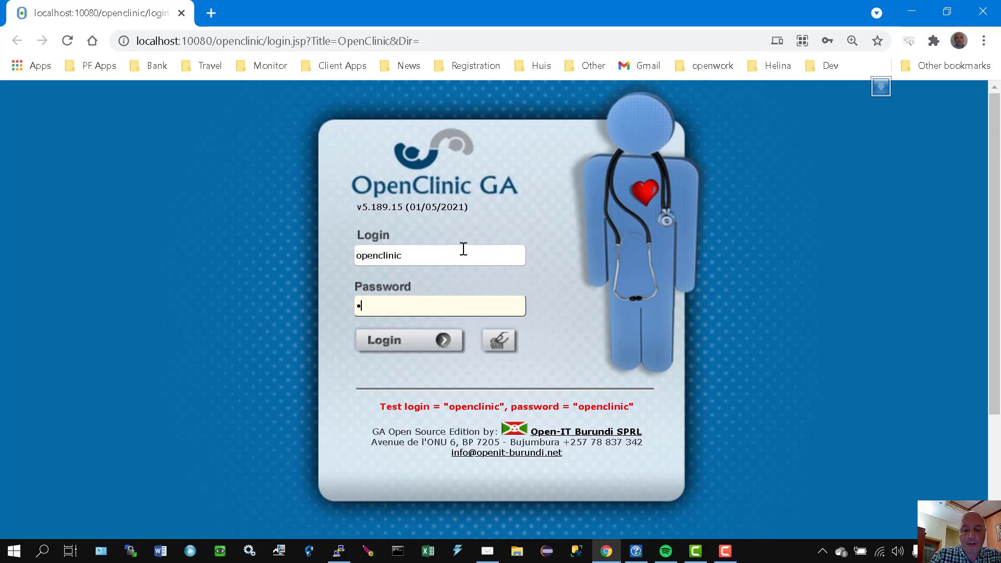
type("penclinic")
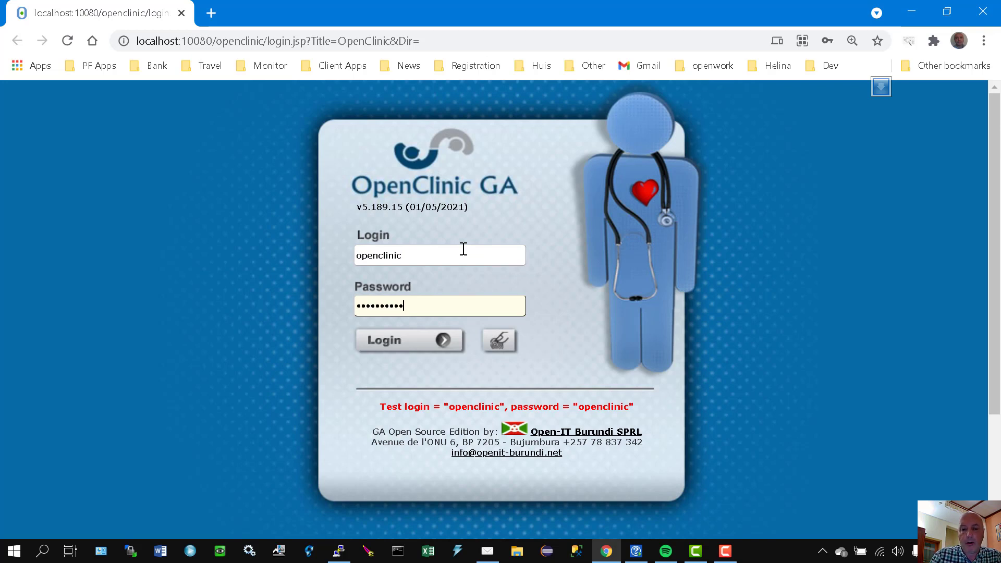
key("Return")
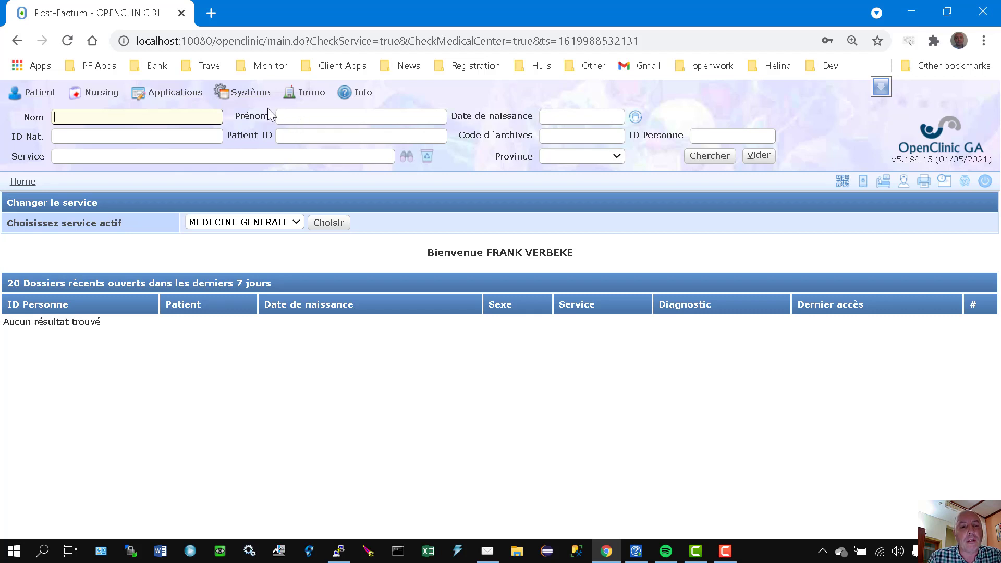
Step: Open the Gestion du DHIS2 settings from the Réseaux de santé section of the system management page
left_click(240, 97)
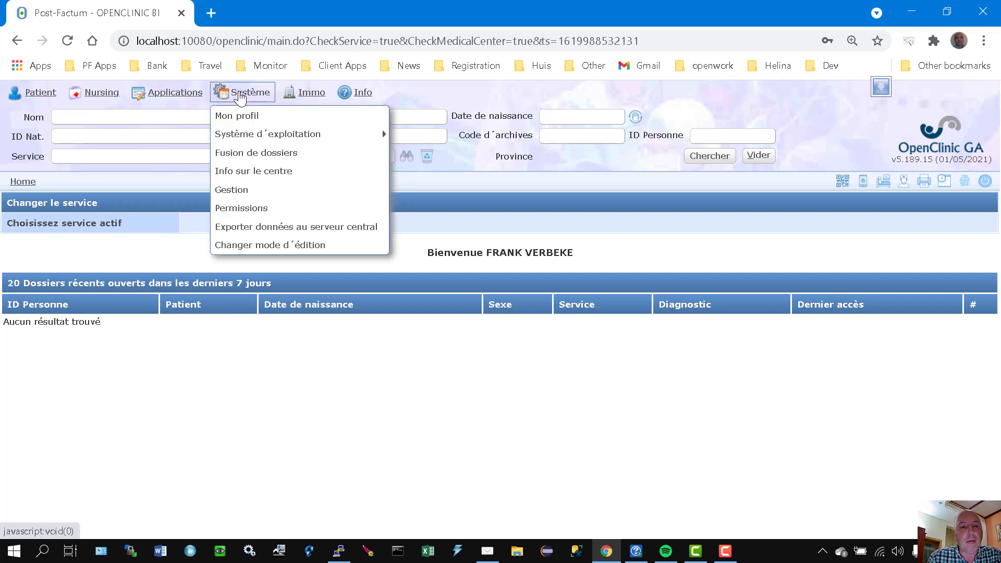
left_click(245, 195)
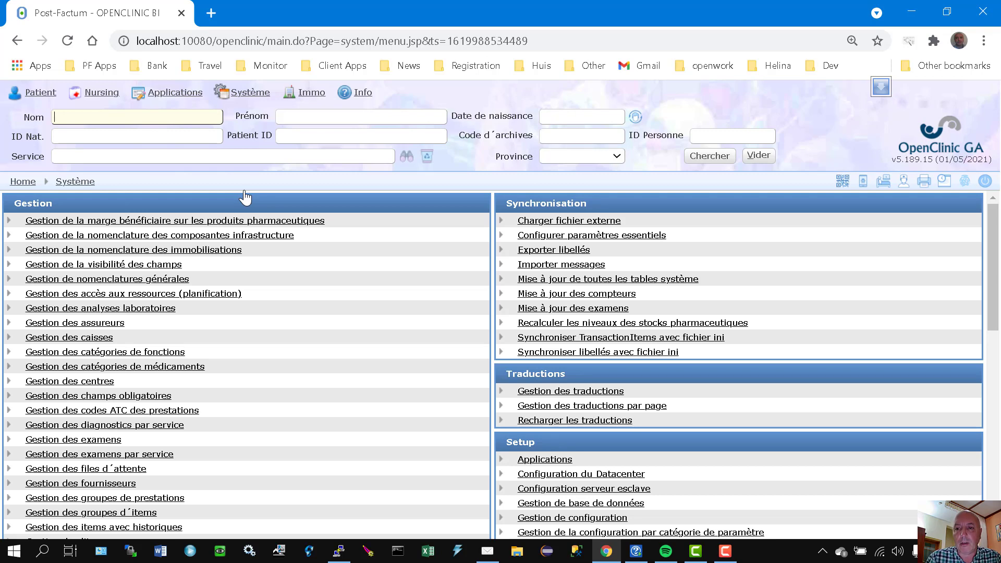
key("ctrl+plus")
key("ctrl+plus")
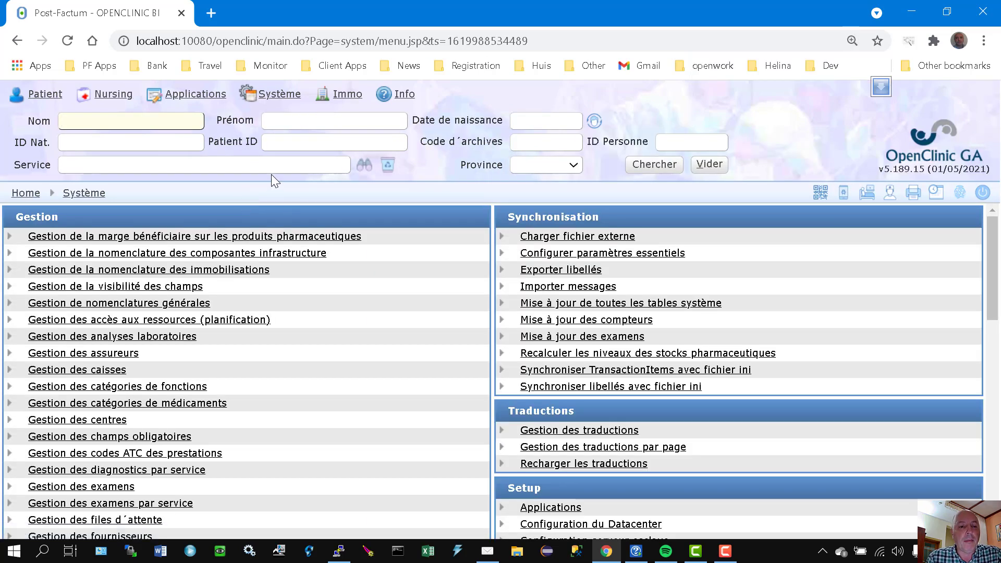
scroll(266, 209, "down", 4)
scroll(246, 251, "down", 5)
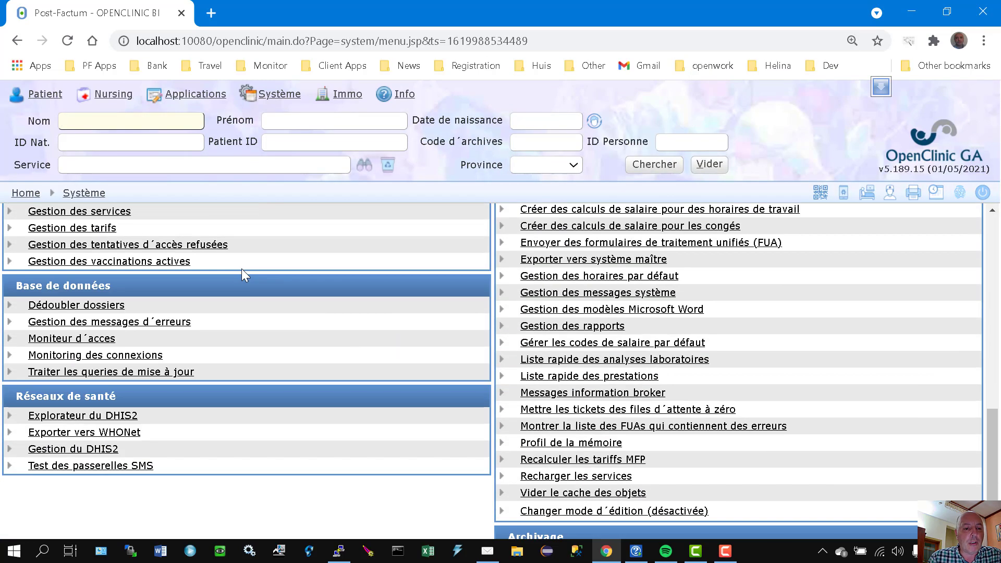
scroll(242, 269, "down", 1)
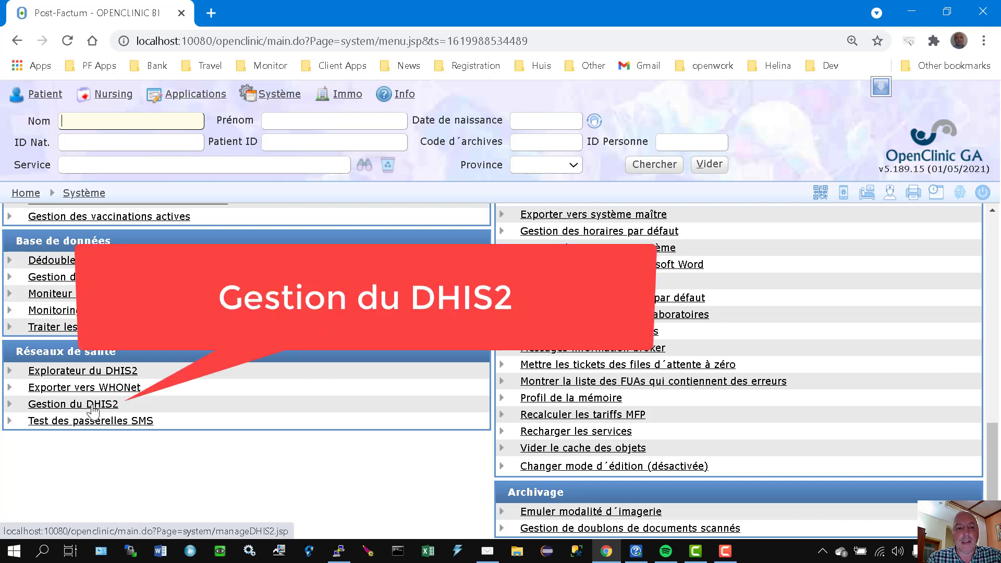
left_click(94, 406)
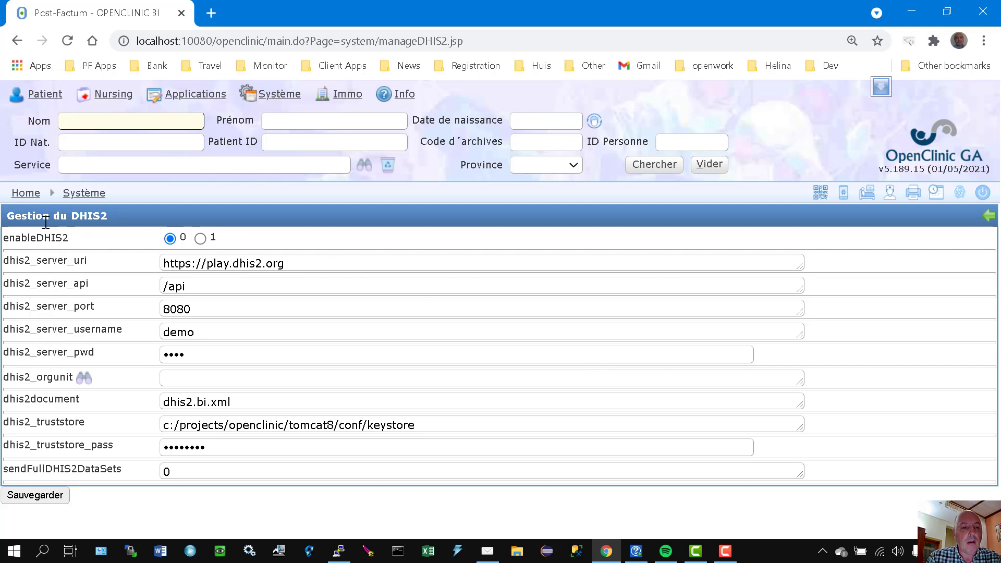
Step: Enable the DHIS2 connection by setting enableDHIS2 to 1
left_click_drag(4, 239, 78, 239)
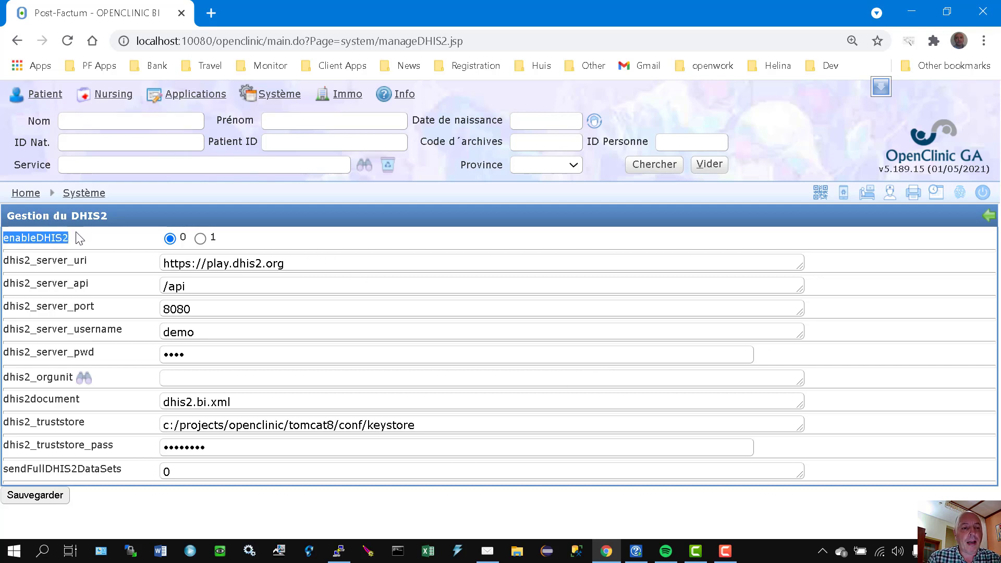
left_click(86, 241)
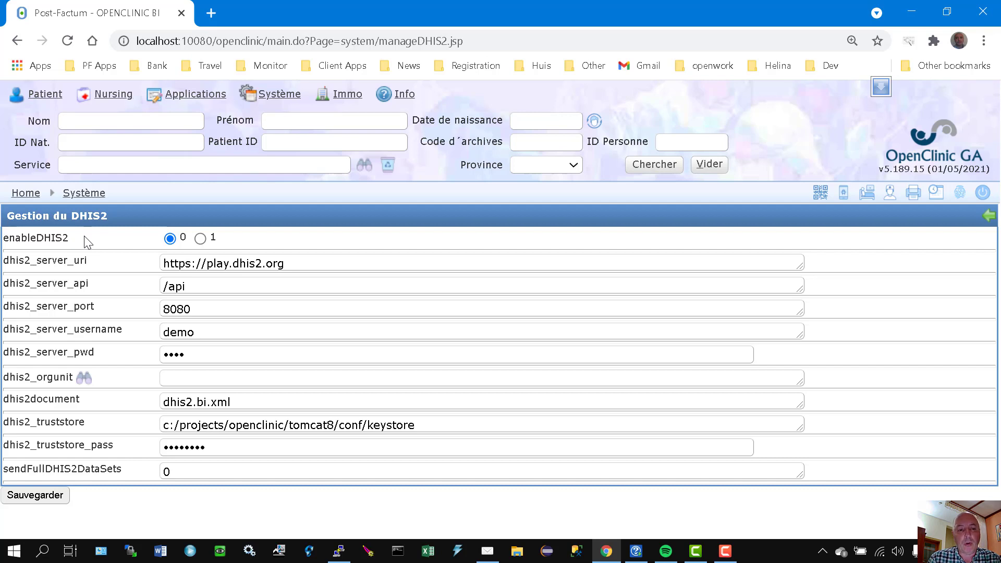
left_click(201, 238)
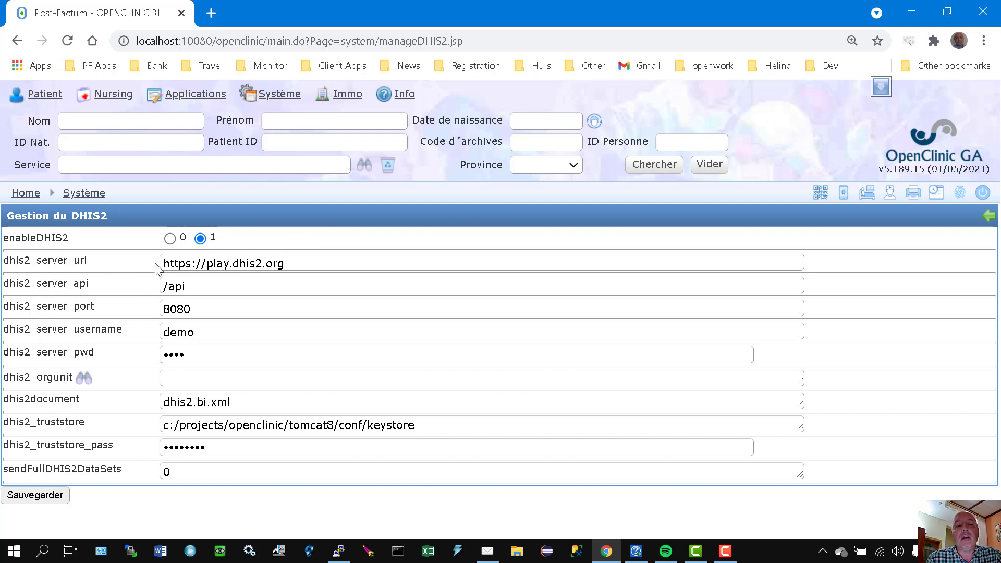
left_click_drag(315, 266, 162, 263)
left_click(311, 264)
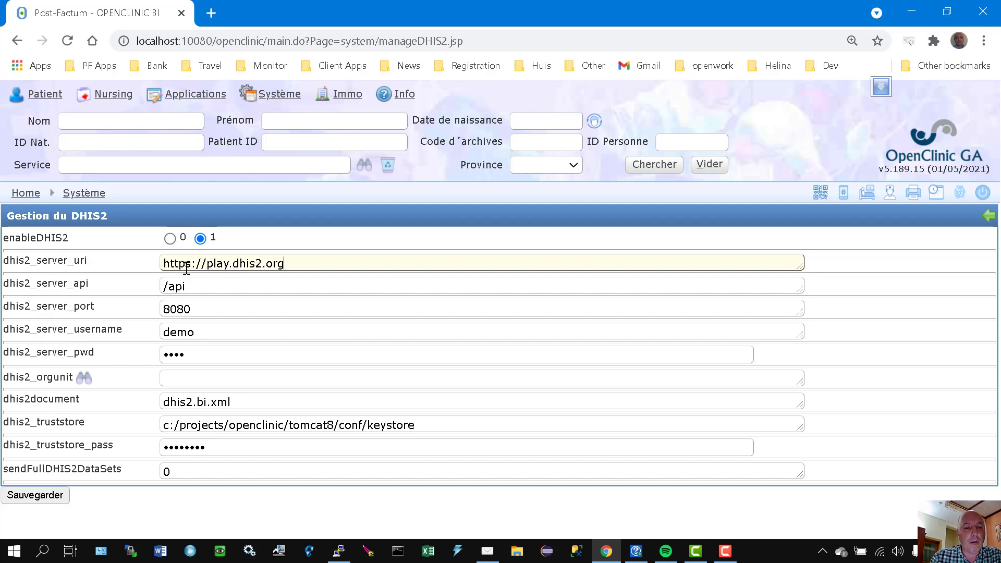
left_click_drag(185, 264, 224, 264)
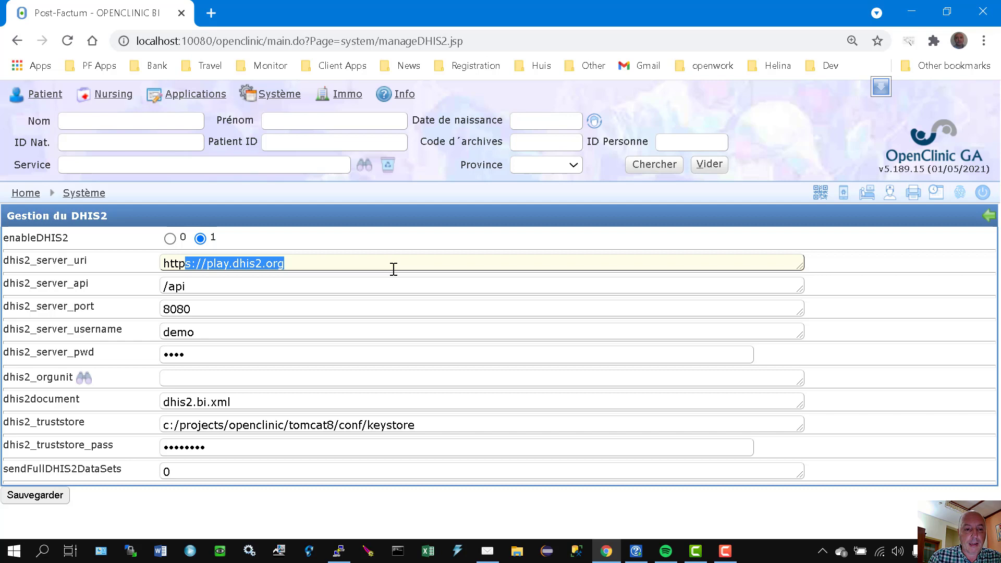
type(":/")
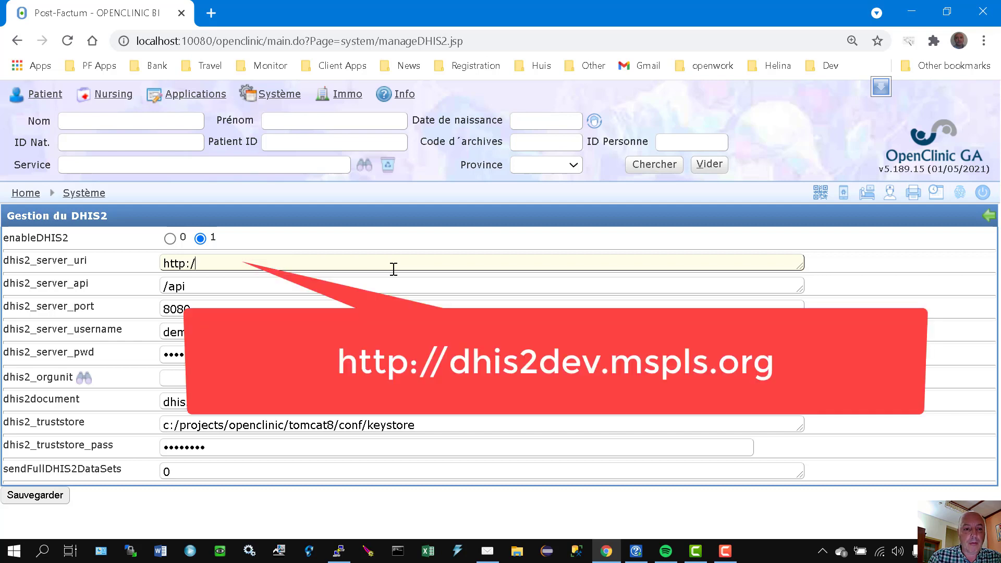
type("/dev")
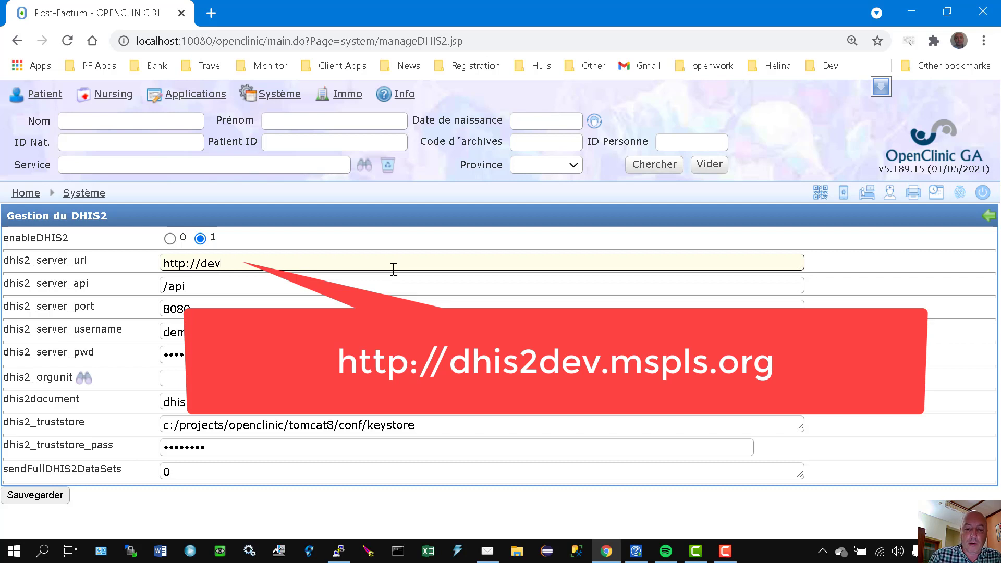
key("BackSpace")
key("BackSpace")
type("his")
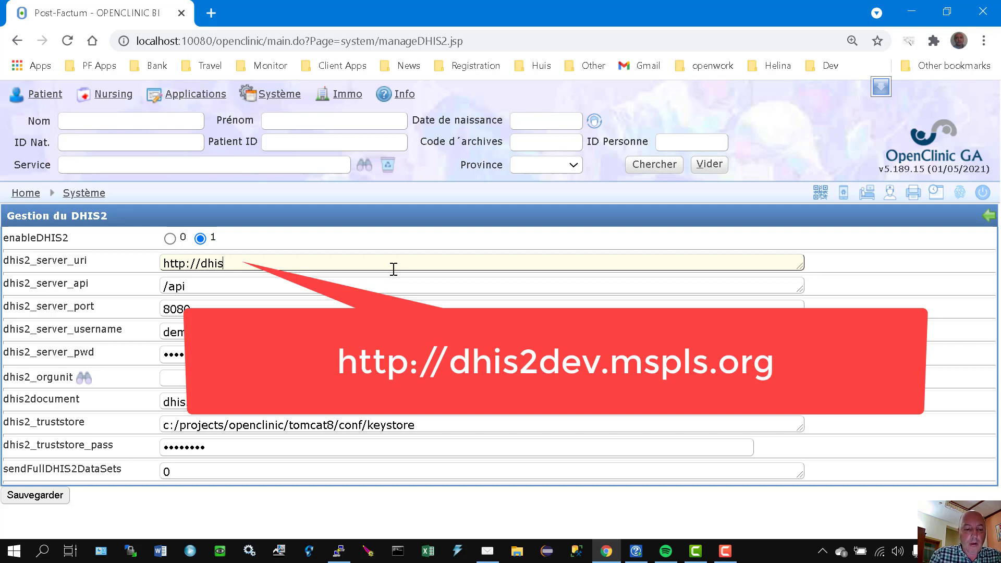
type("2dev")
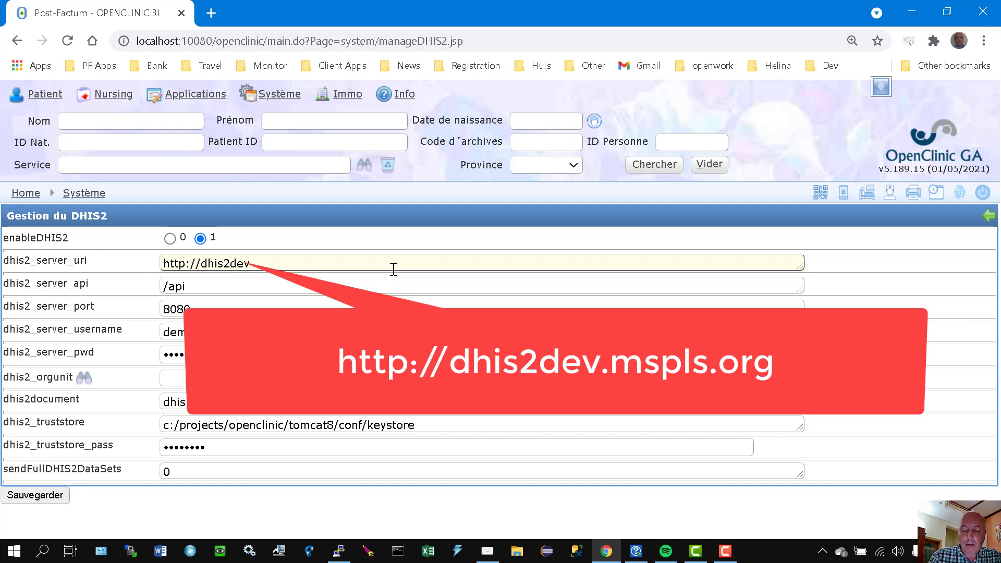
type(".")
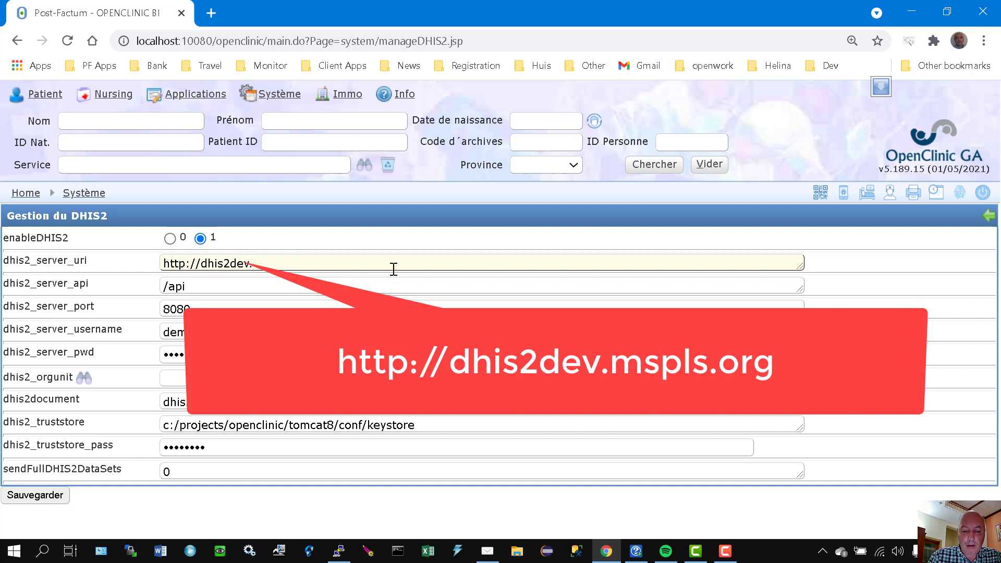
type("mspls")
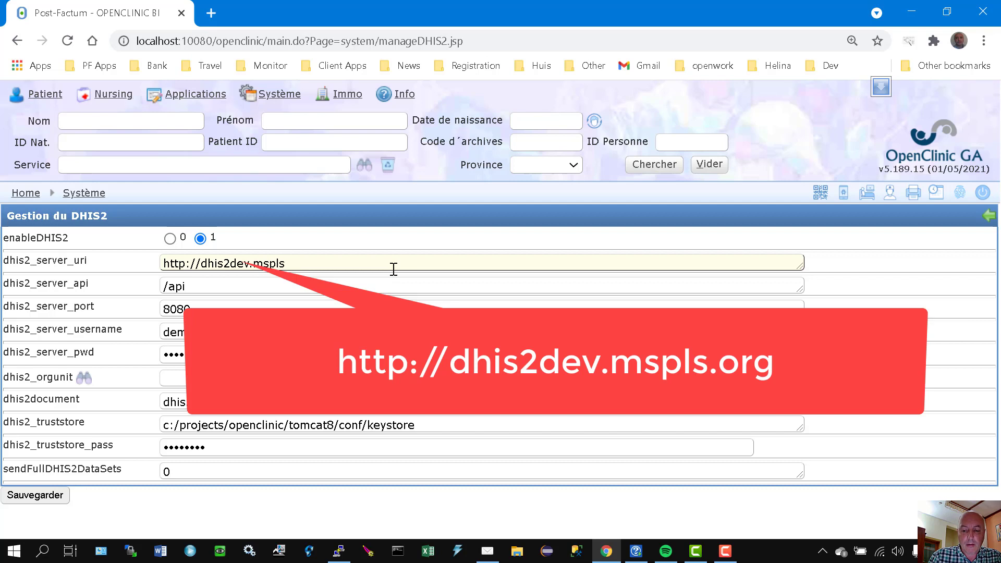
type(".org")
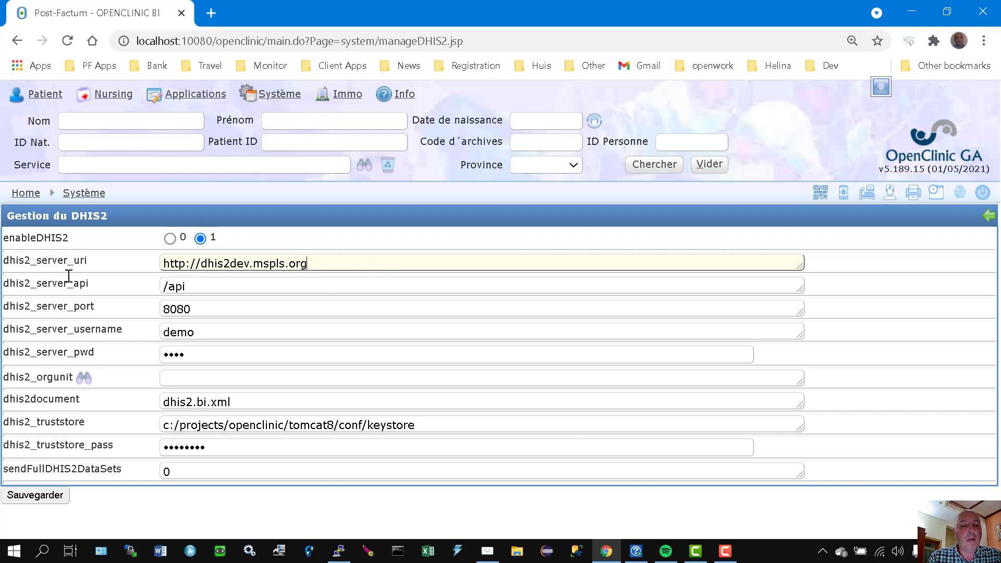
left_click_drag(220, 286, 148, 291)
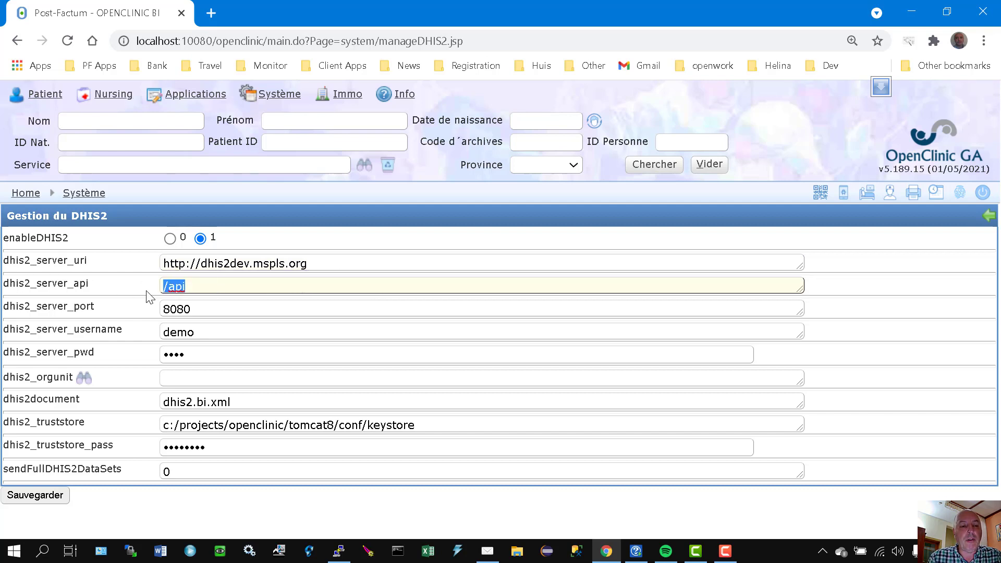
left_click(212, 291)
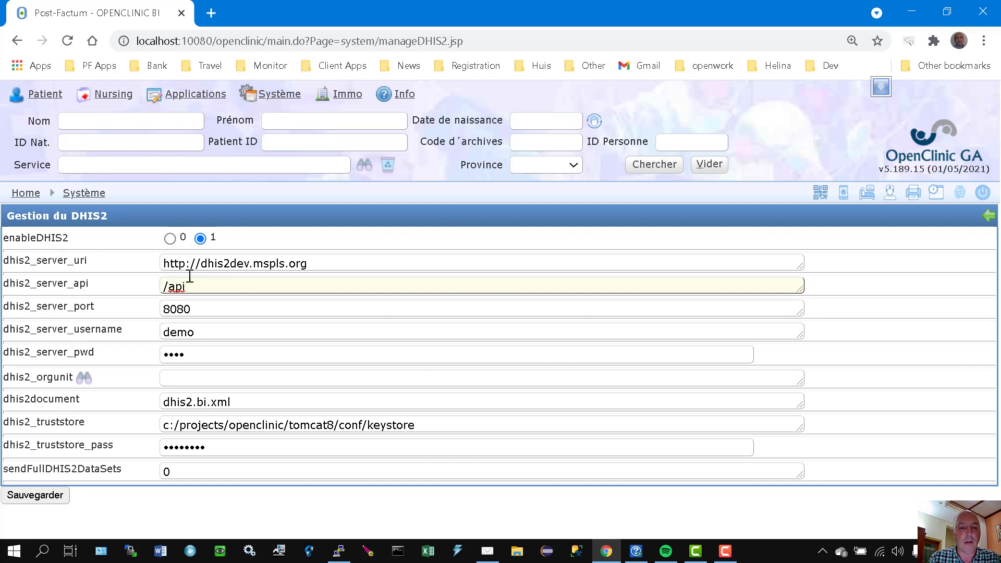
left_click(281, 264)
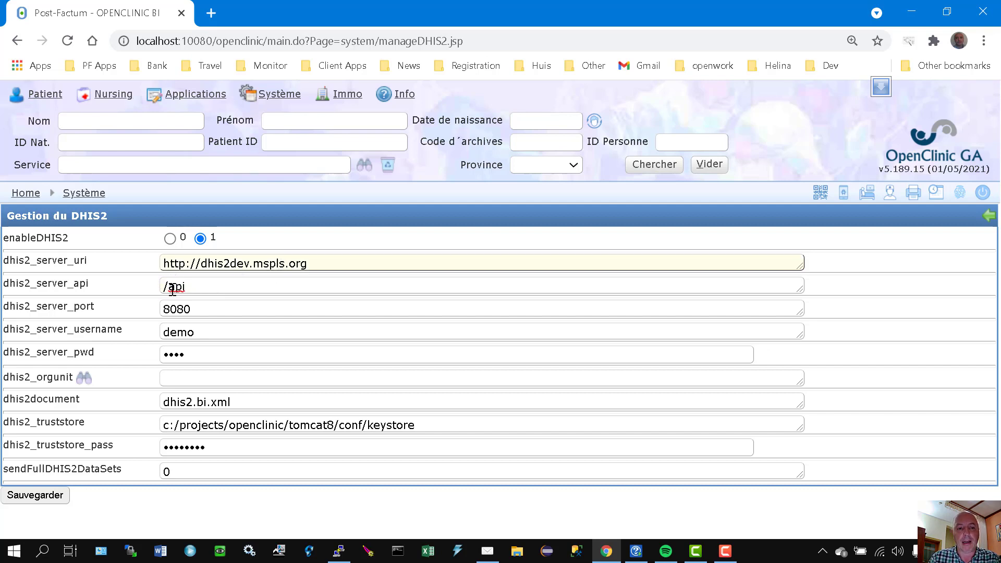
left_click(219, 309)
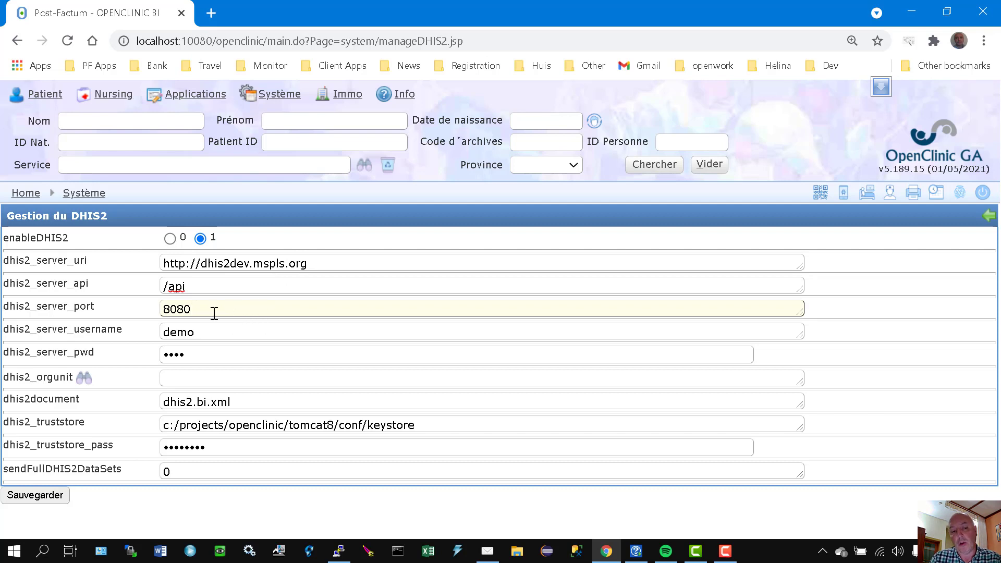
left_click_drag(201, 312, 142, 318)
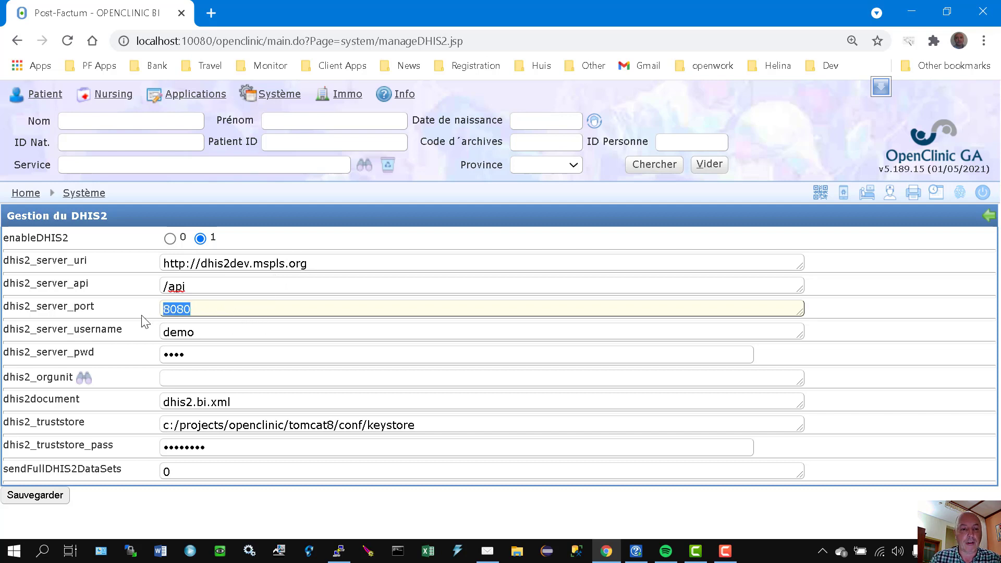
left_click(211, 311)
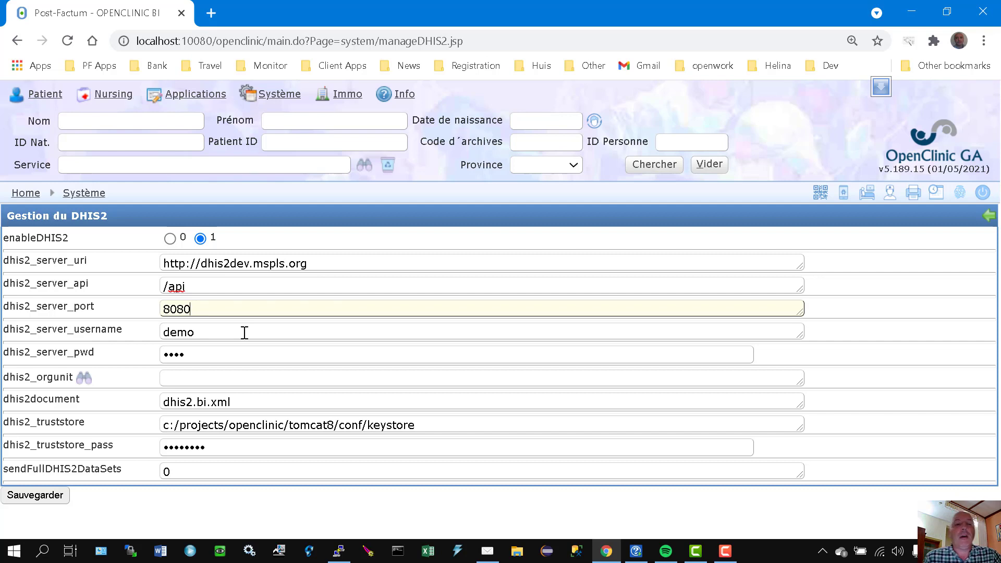
Step: Enter the DHIS2 account's username in dhis2_server_username and its password in dhis2_server_pwd, and save the settings
left_click_drag(245, 333, 142, 348)
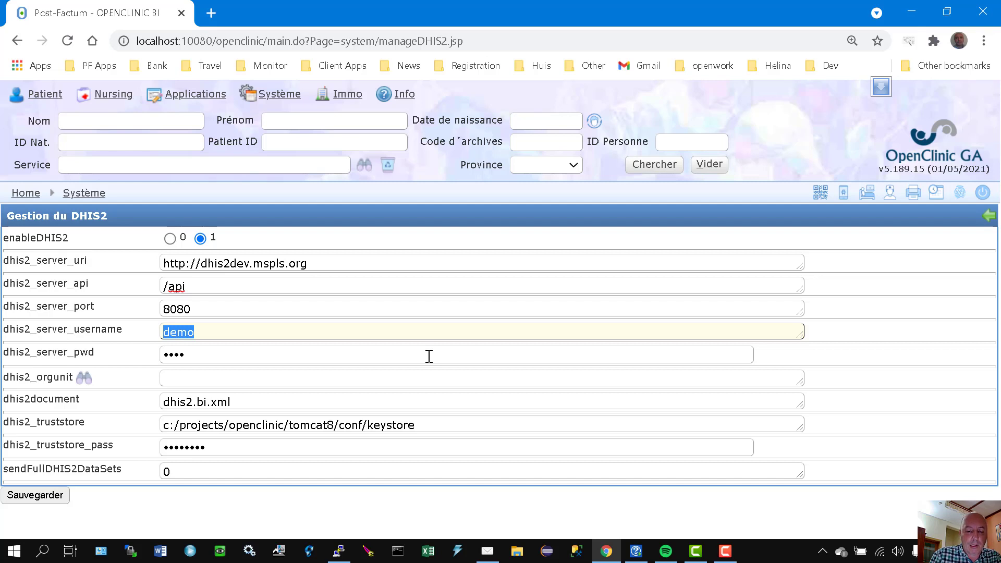
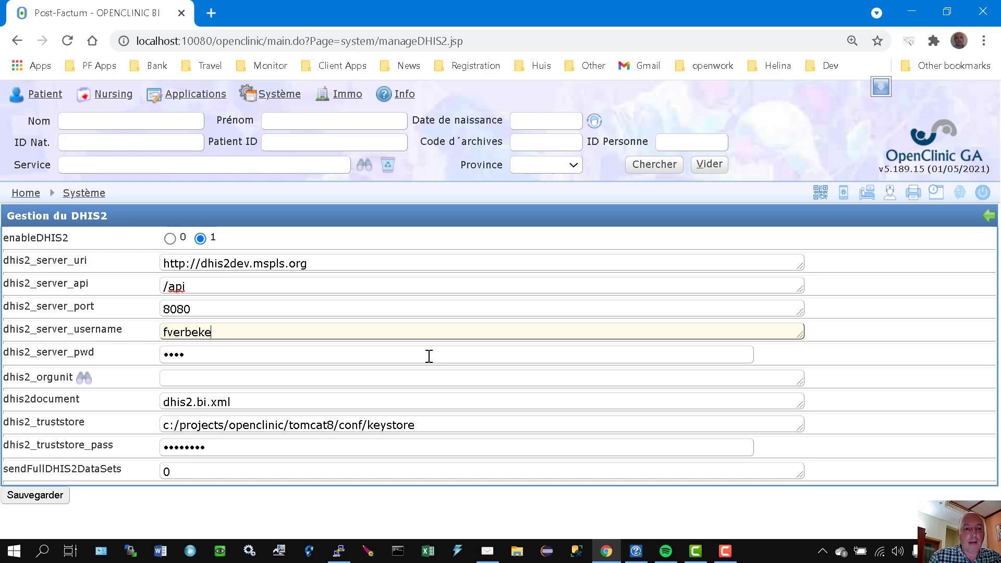
left_click(220, 356)
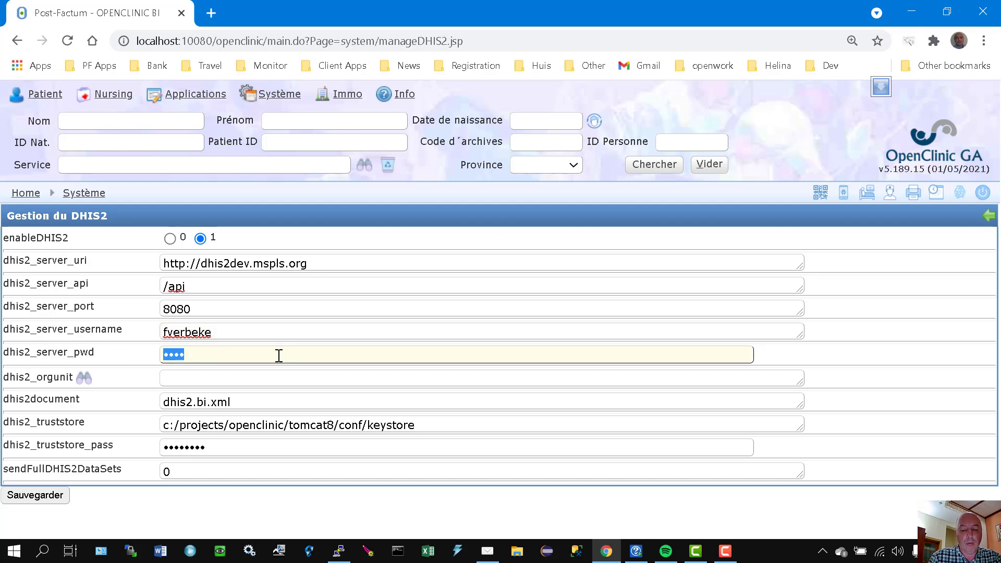
type("•••••••••")
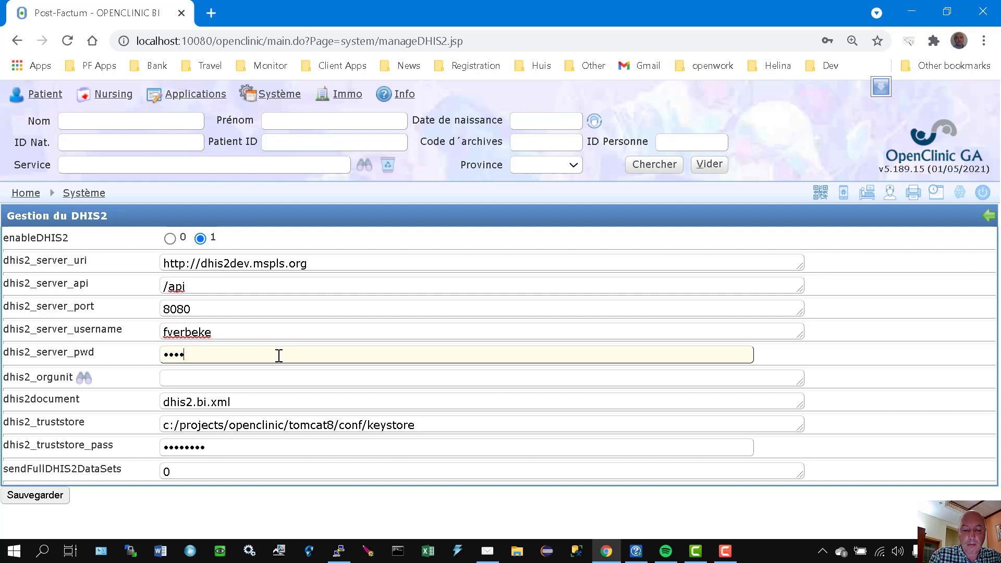
type("••••")
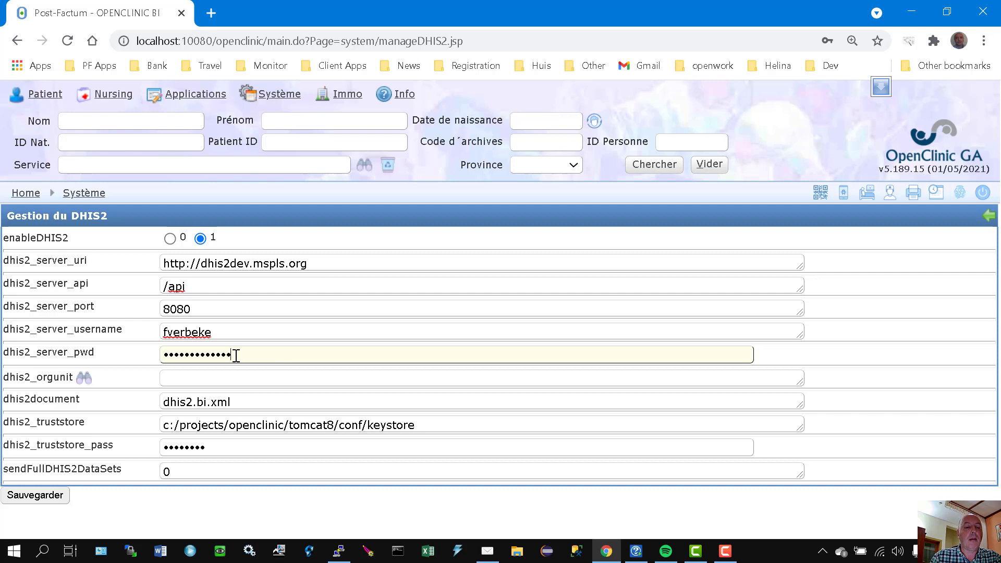
left_click(234, 375)
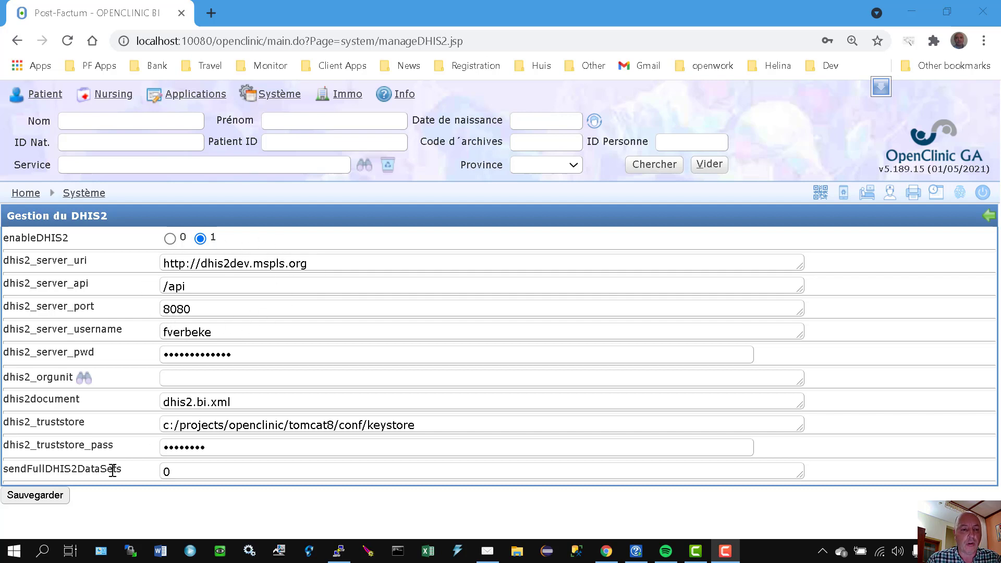
left_click(38, 497)
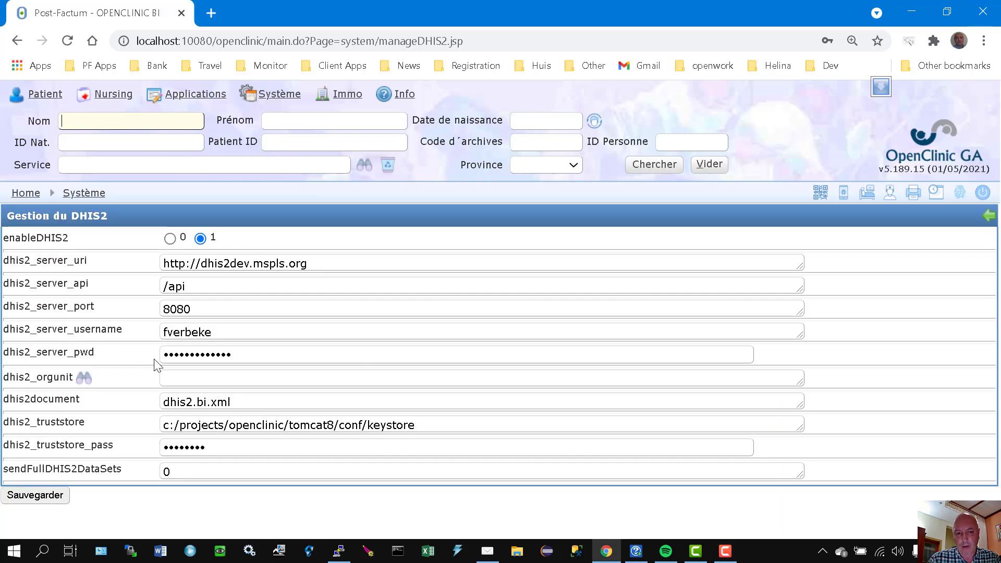
Step: Enter H CPLR as dhis2_orgunit and look up that organisation unit on the DHIS2 server
left_click(229, 383)
type("H ")
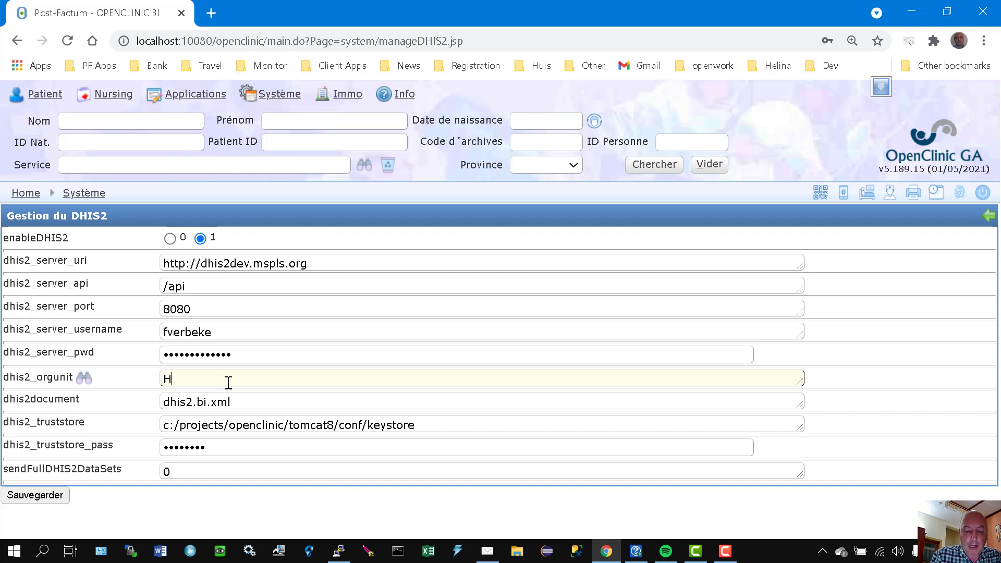
type("CPLR")
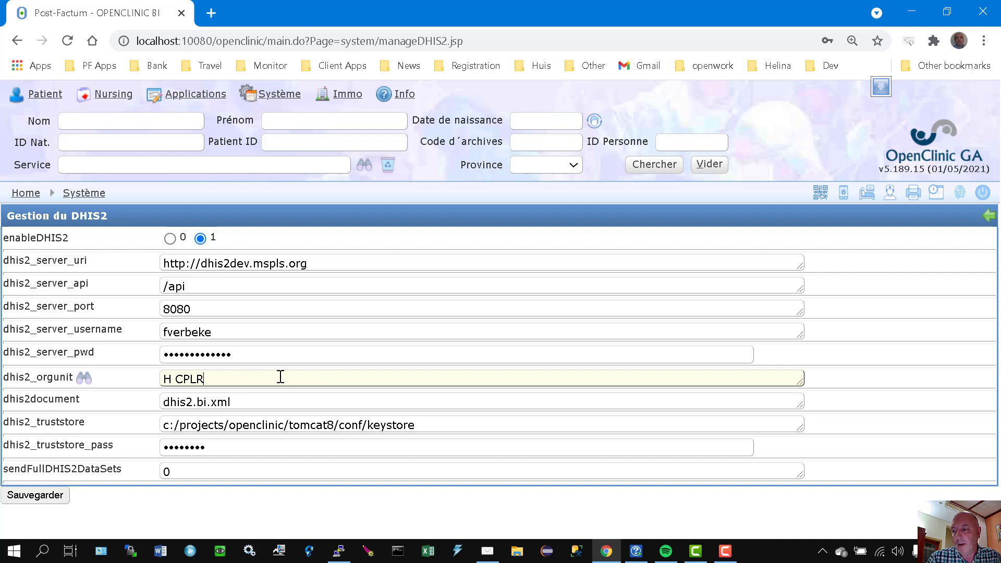
left_click(84, 379)
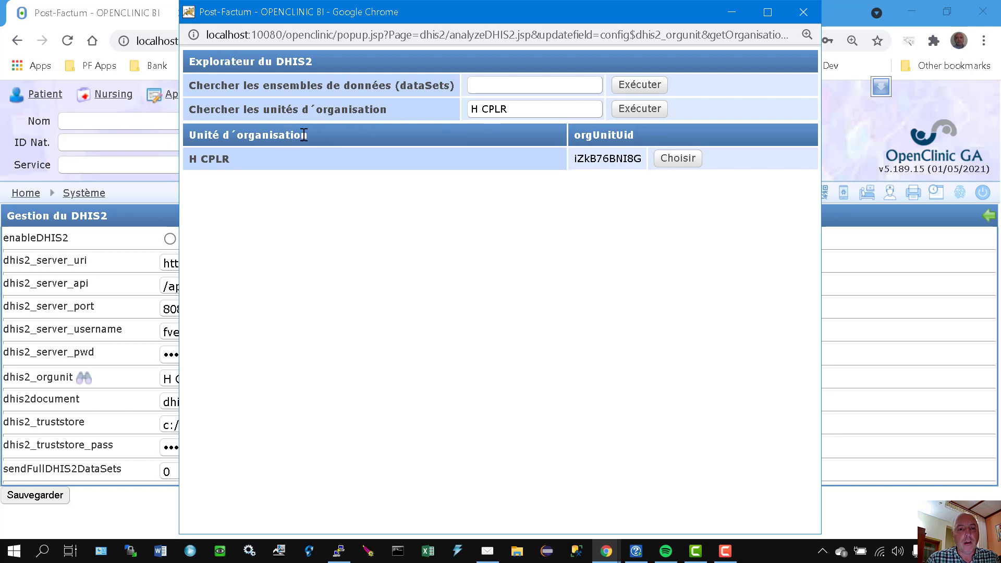
Step: Choose the H CPLR organisation unit's identifier for this OpenClinic instance and close the DHIS2 explorer
double_click(601, 158)
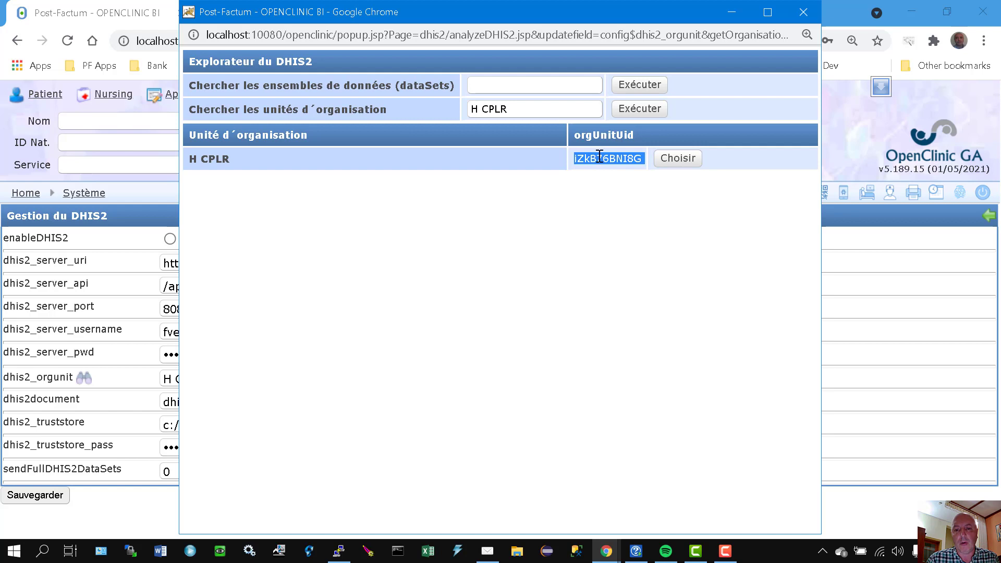
left_click(598, 157)
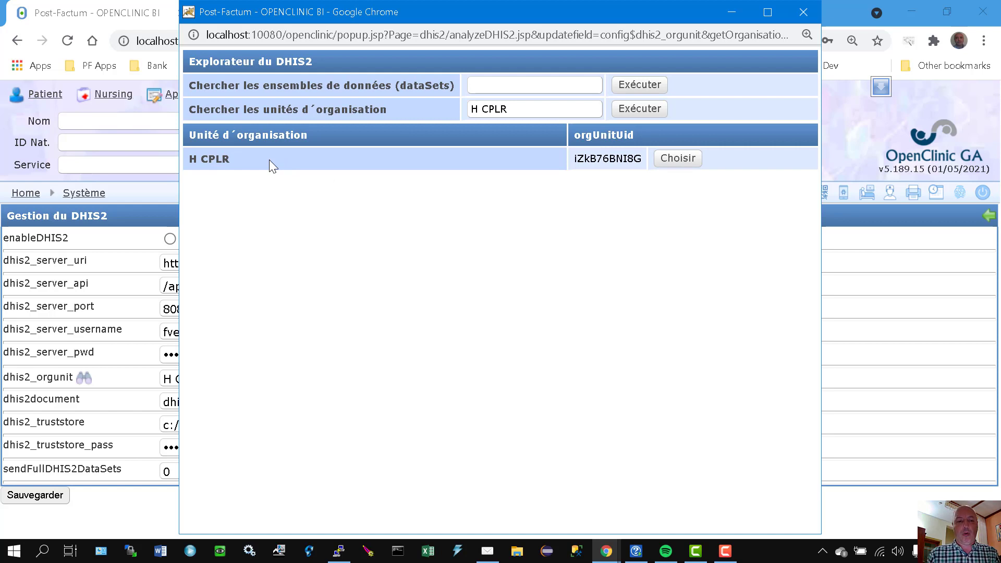
left_click(685, 159)
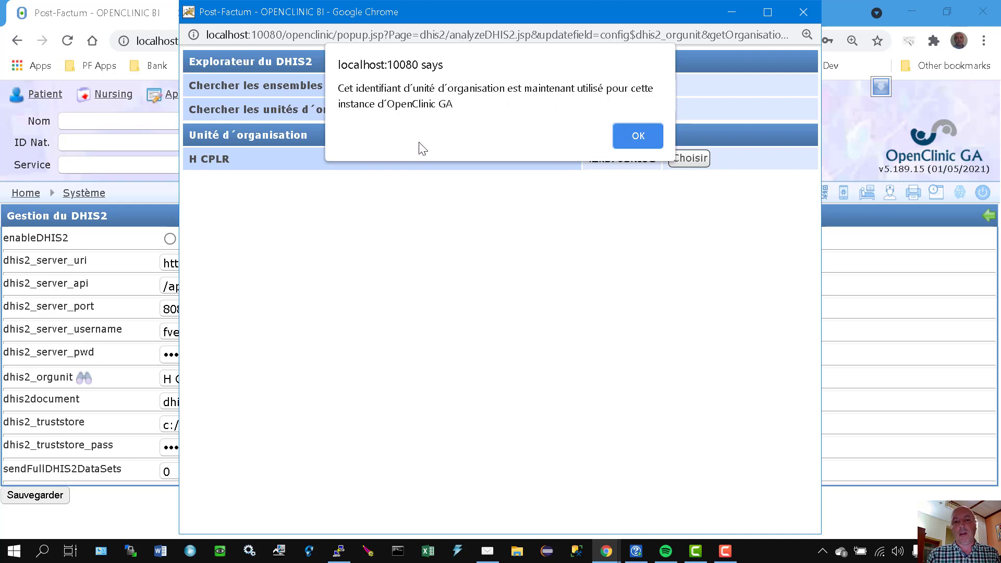
left_click(631, 140)
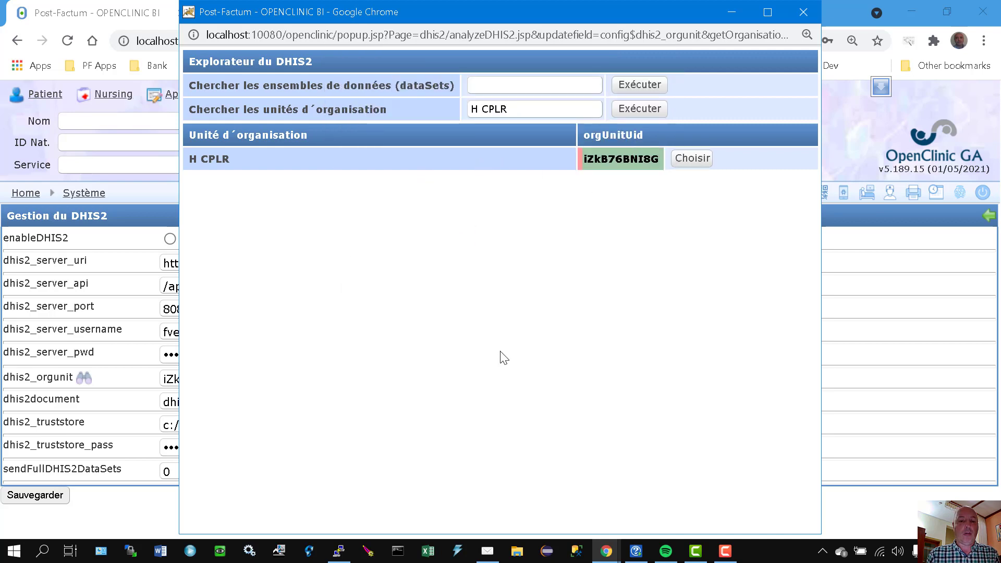
left_click(804, 12)
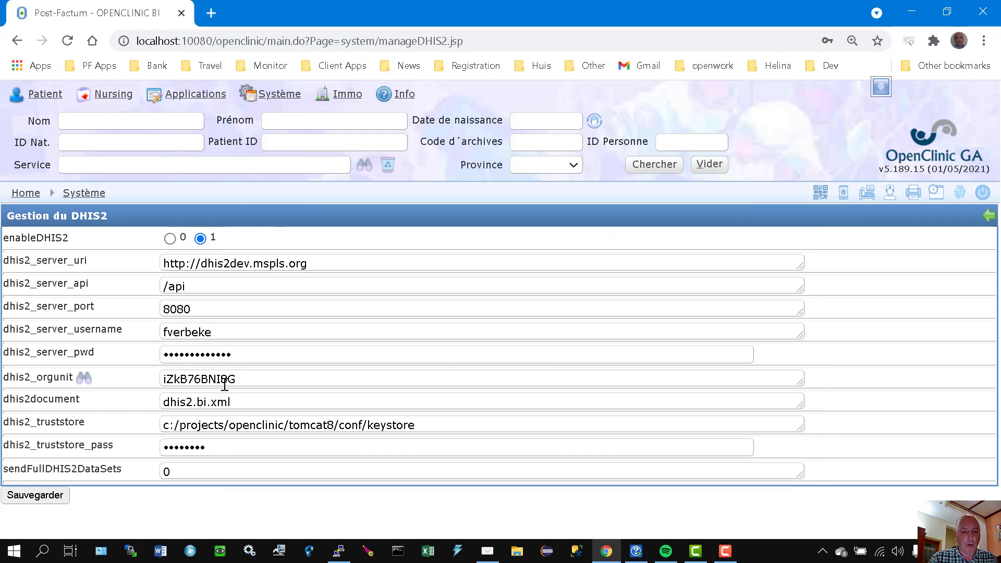
Step: Review the dhis2_orgunit, dhis2document, dhis2_truststore, dhis2_server_uri protocol and sendFullDHIS2DataSets settings
left_click_drag(253, 379, 159, 379)
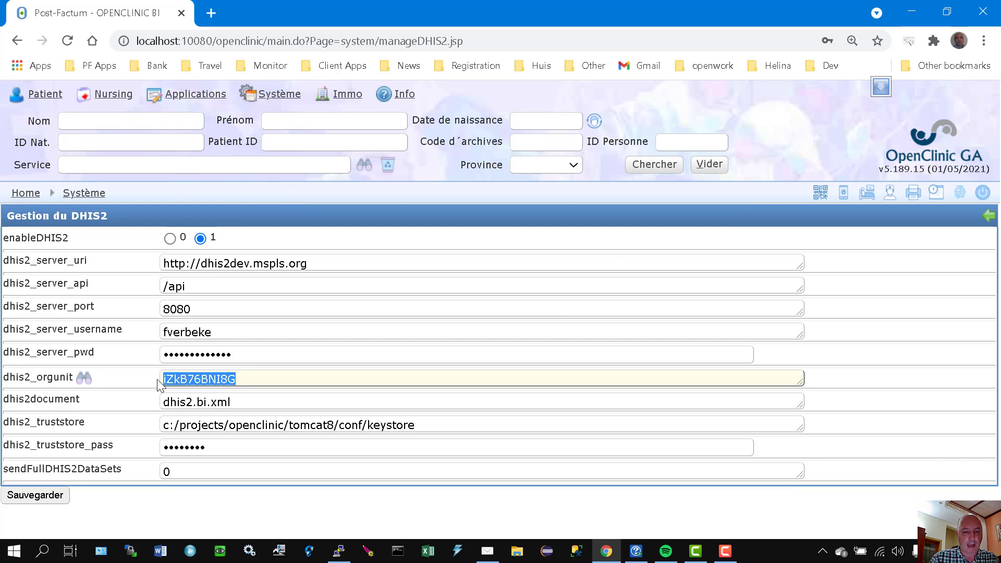
left_click(256, 377)
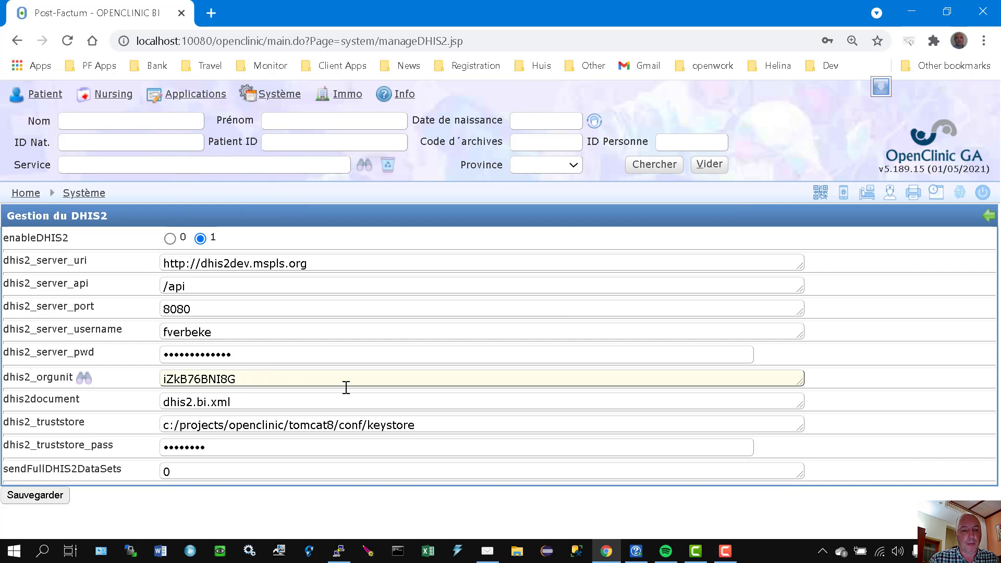
double_click(59, 400)
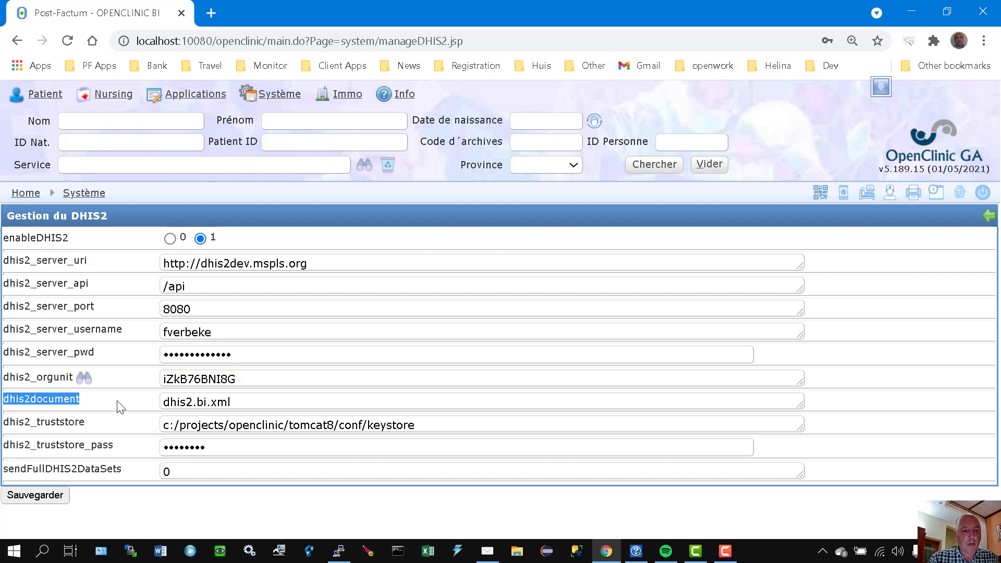
left_click(252, 399)
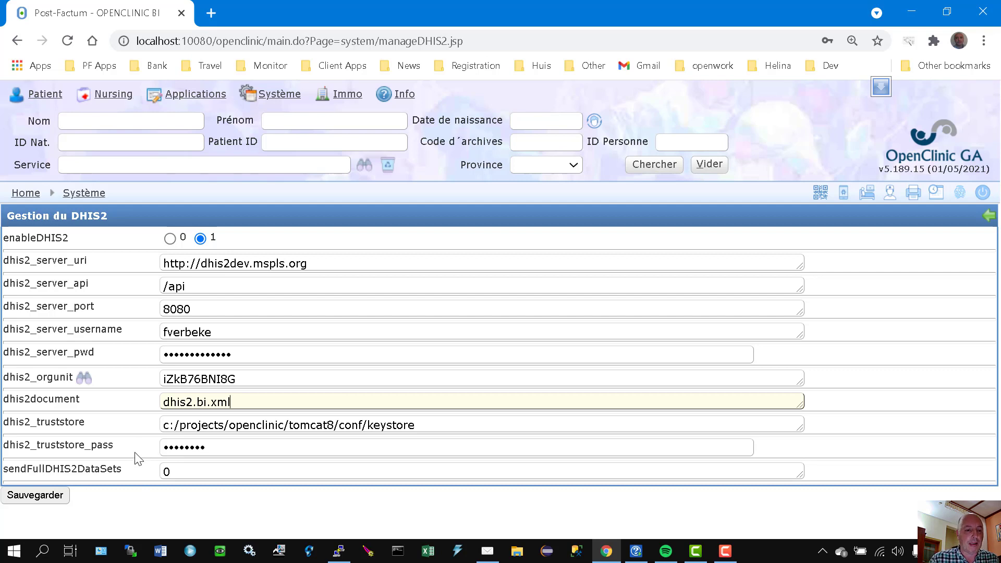
left_click(73, 433)
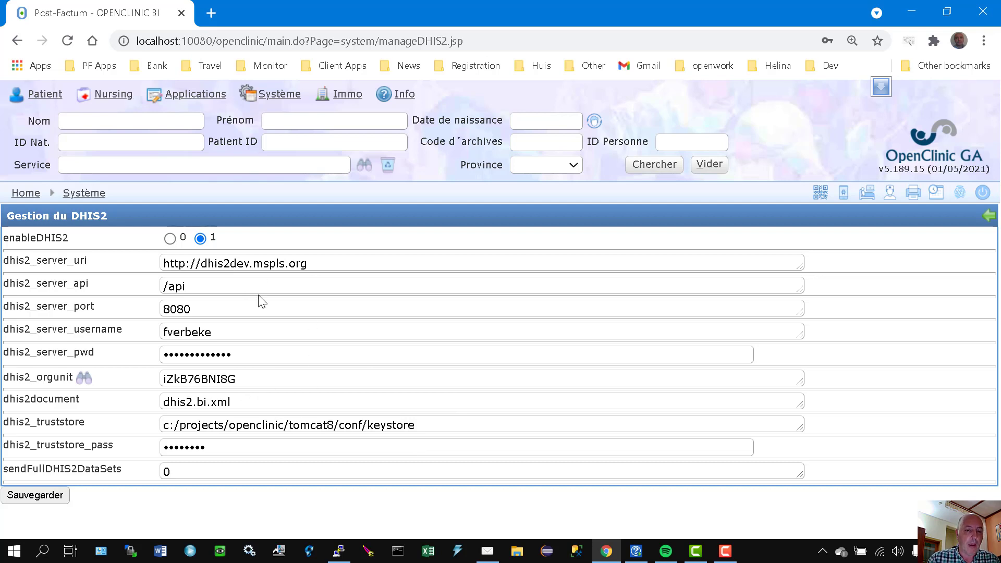
left_click_drag(168, 266, 184, 262)
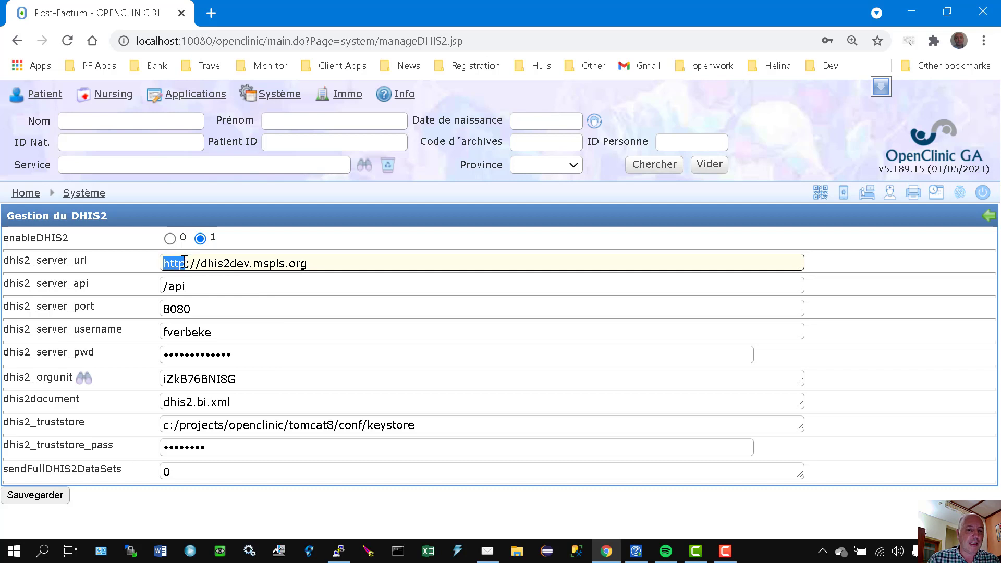
left_click(176, 265)
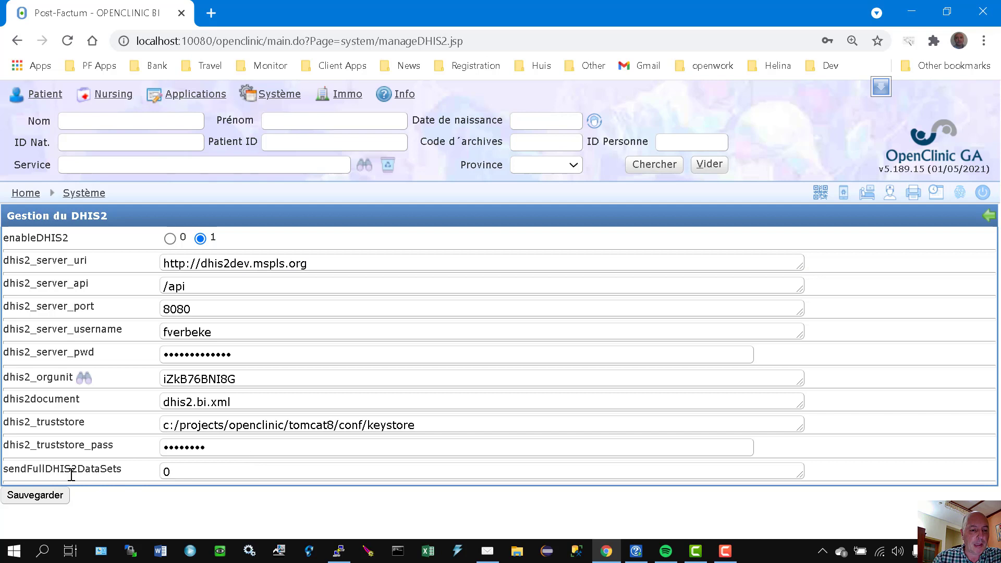
left_click(192, 472)
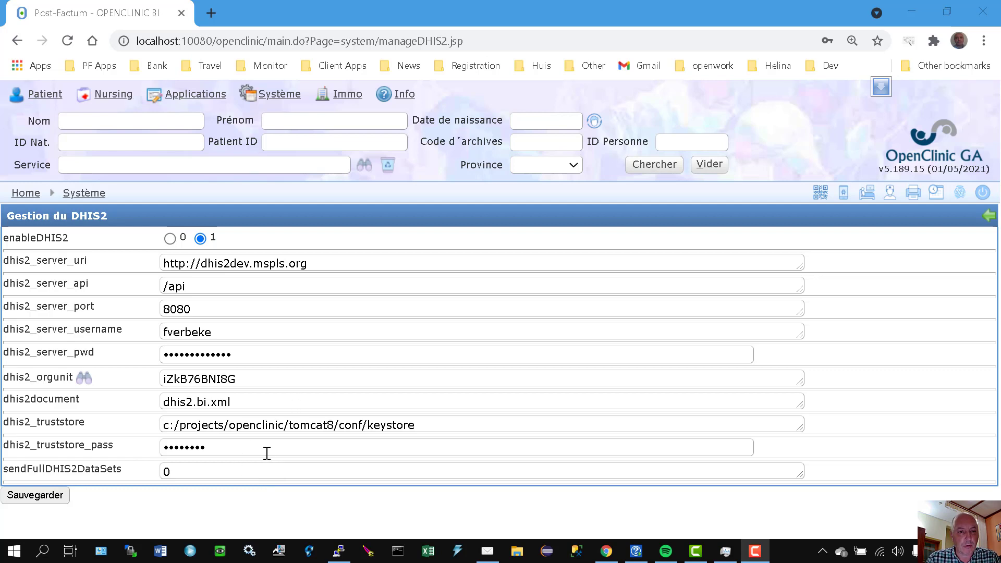
Step: Save the DHIS2 settings with the chosen organisation unit identifier
left_click(35, 496)
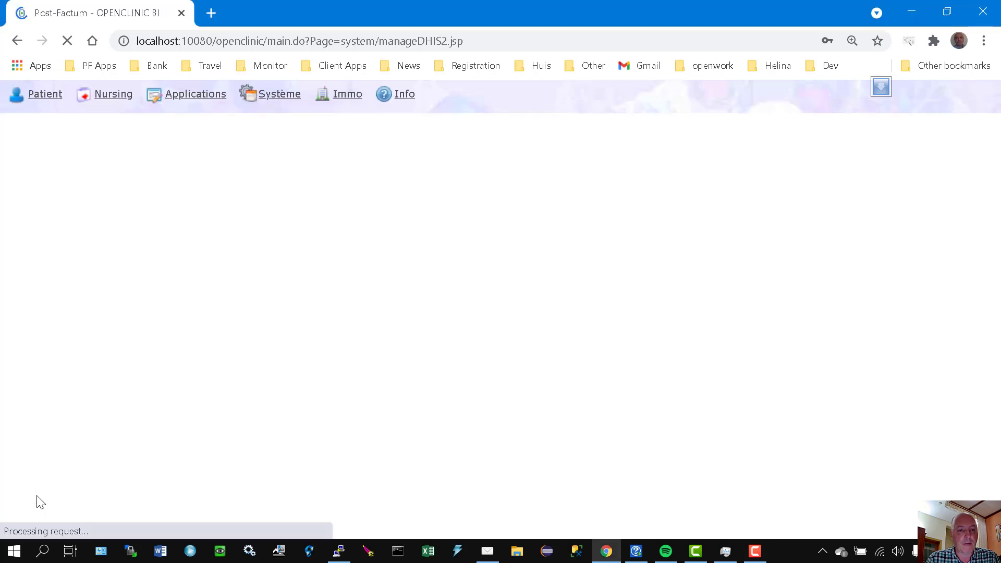